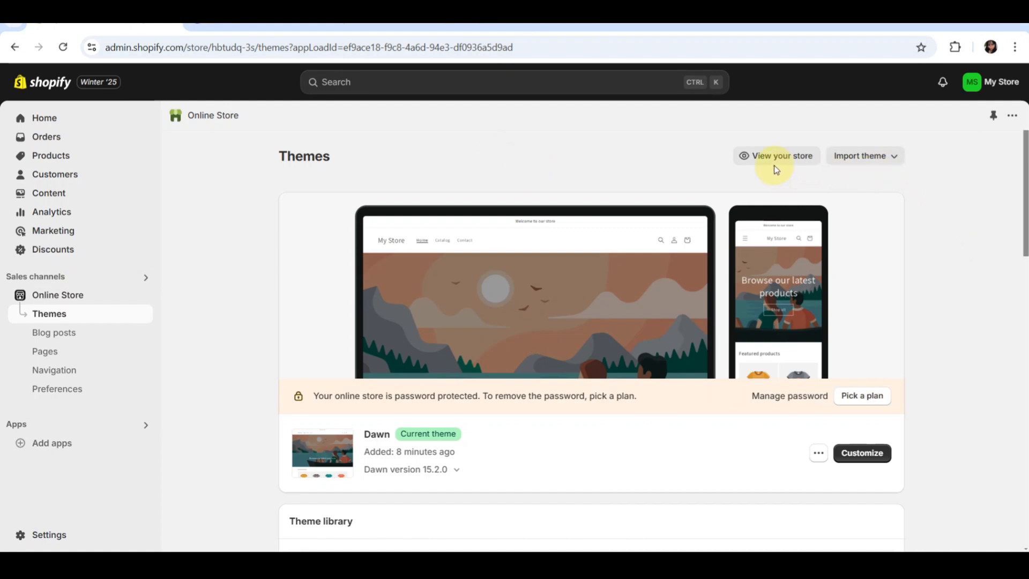
View the live storefront from the Themes page, look through its home page, and return to the store admin
scroll(777, 169, "up", 5)
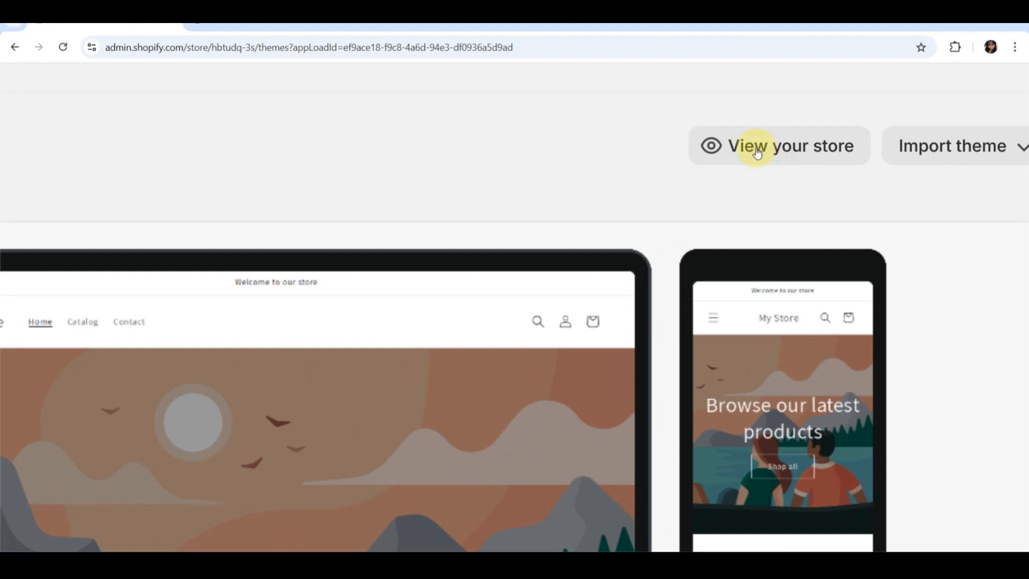
left_click(756, 152)
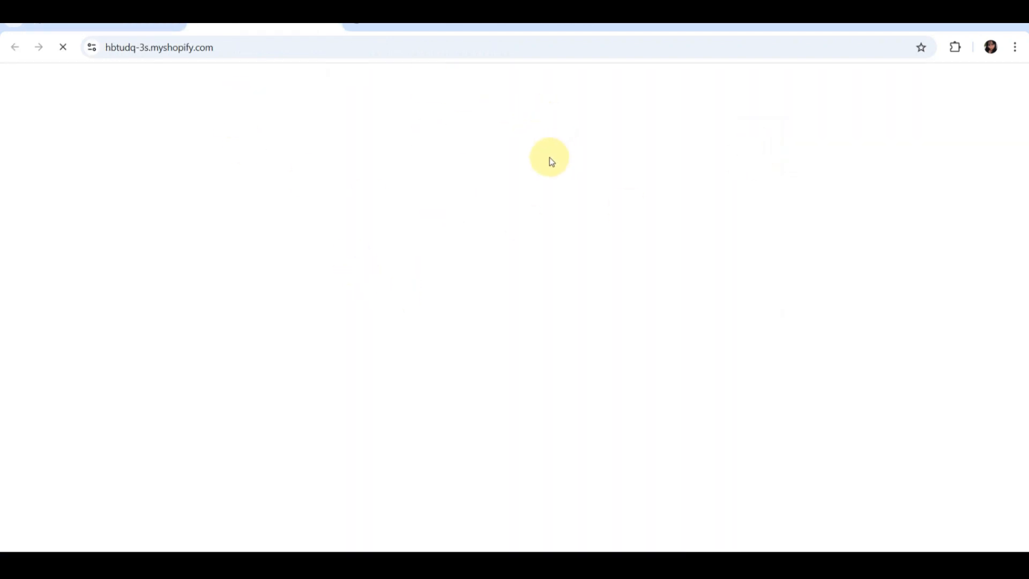
scroll(403, 271, "down", 1)
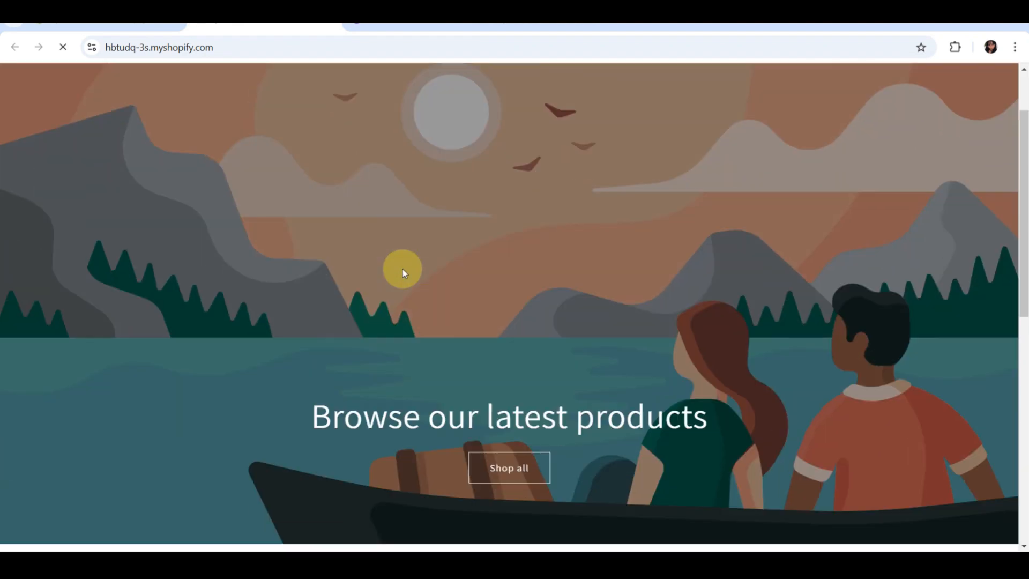
scroll(403, 272, "down", 10)
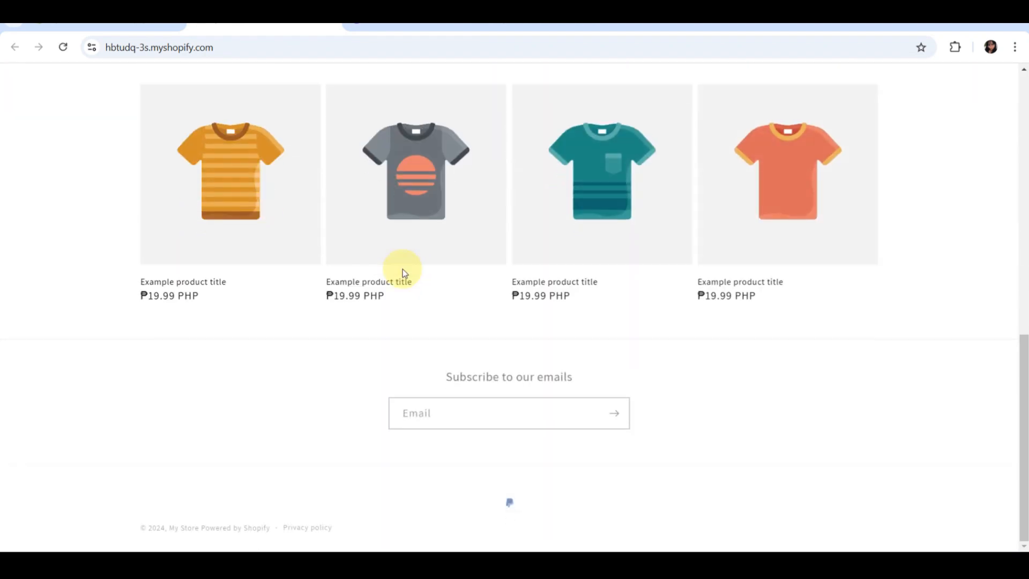
scroll(403, 271, "up", 10)
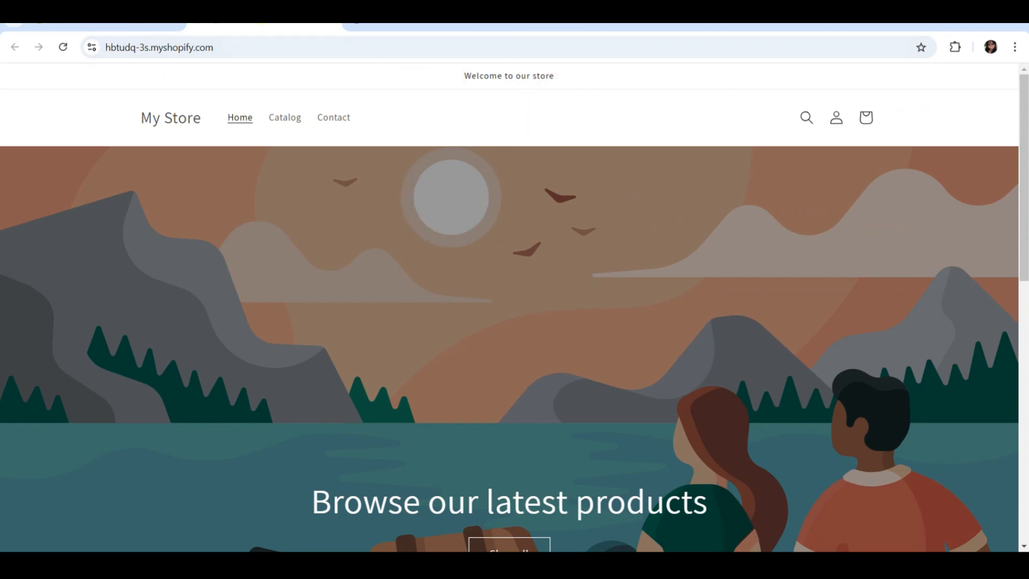
left_click(105, 26)
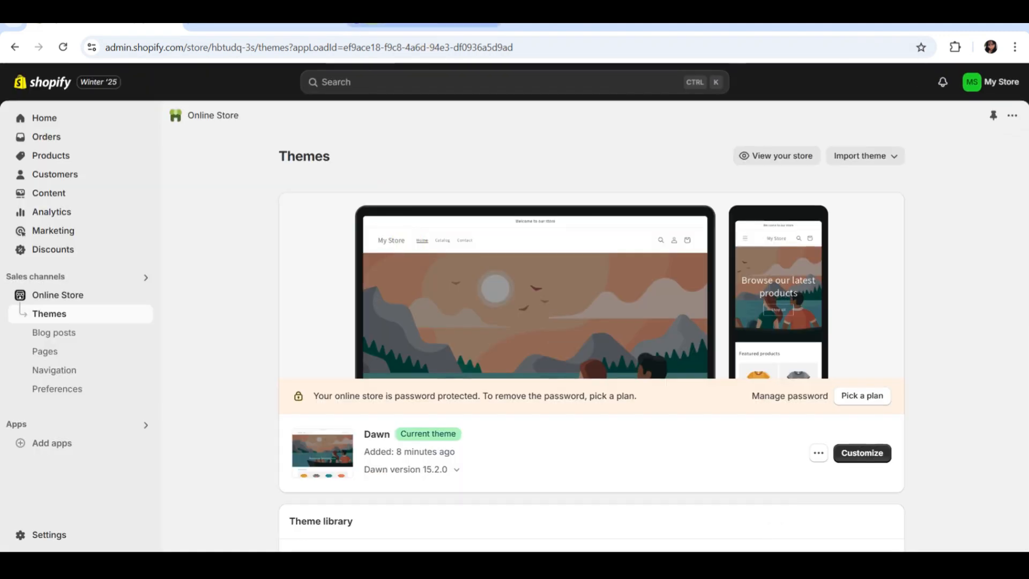
Switch to Canva and create a new blank Logo design at 500 × 500 px
left_click(424, 26)
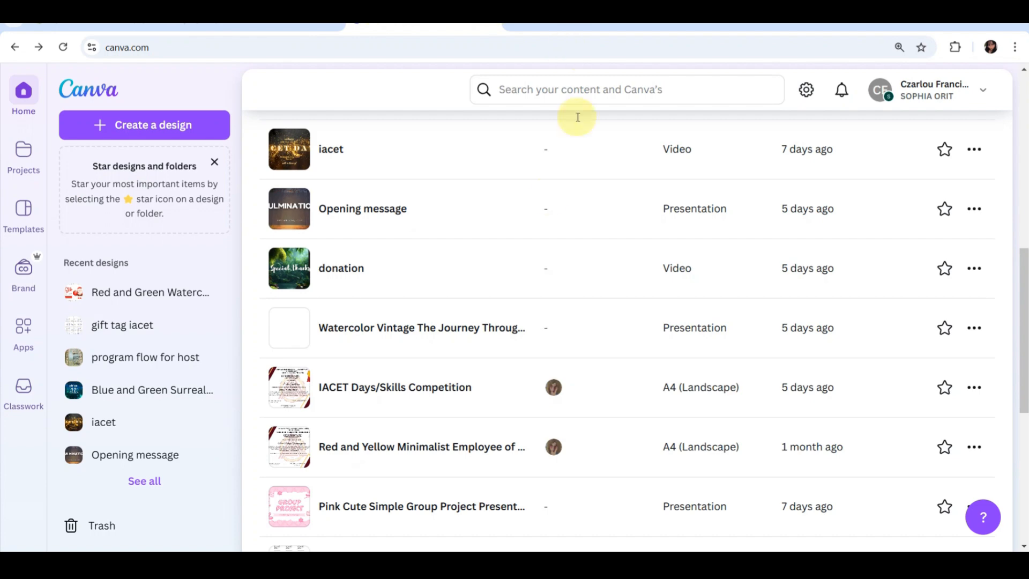
scroll(483, 262, "up", 10)
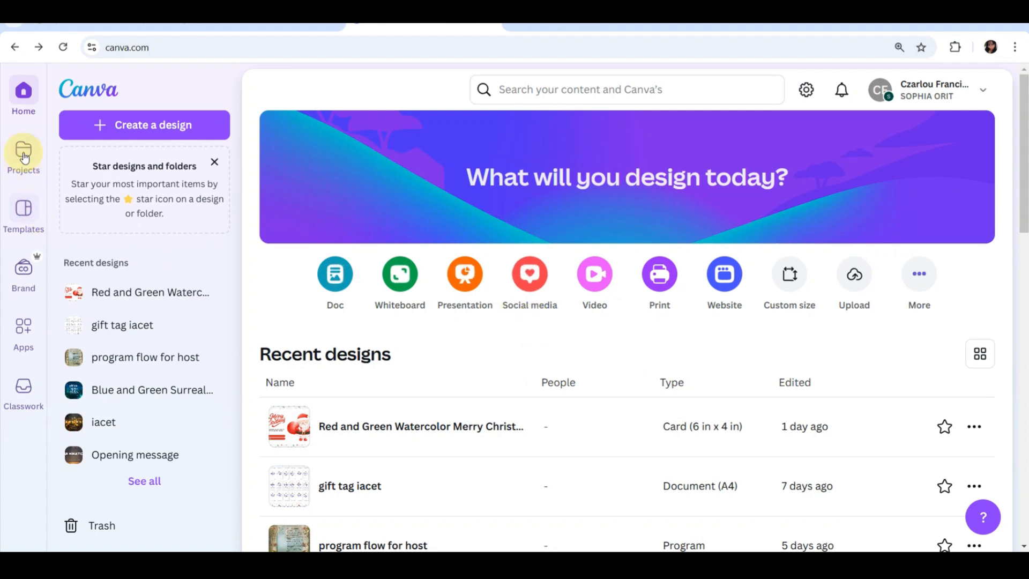
left_click(125, 124)
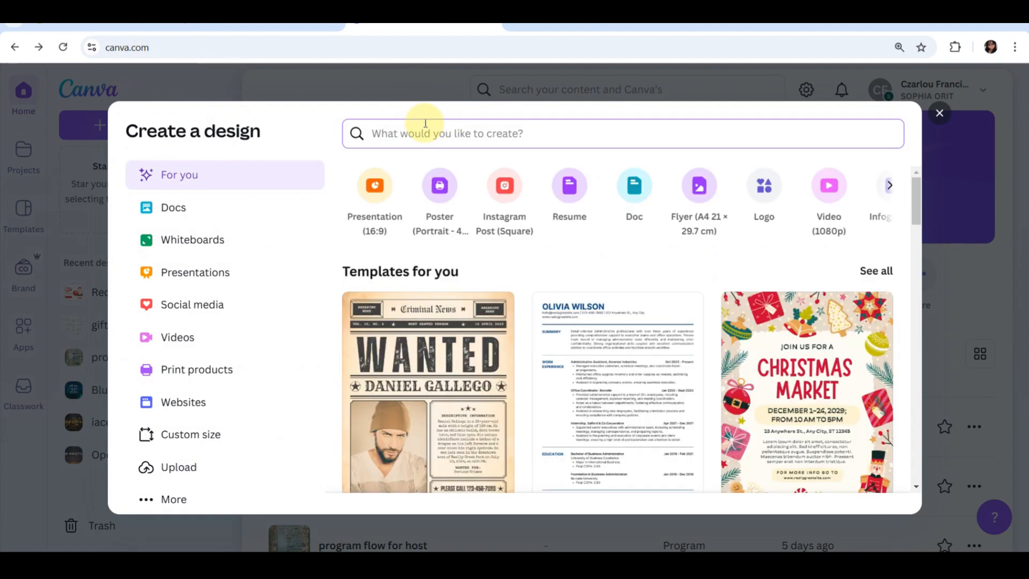
left_click(426, 124)
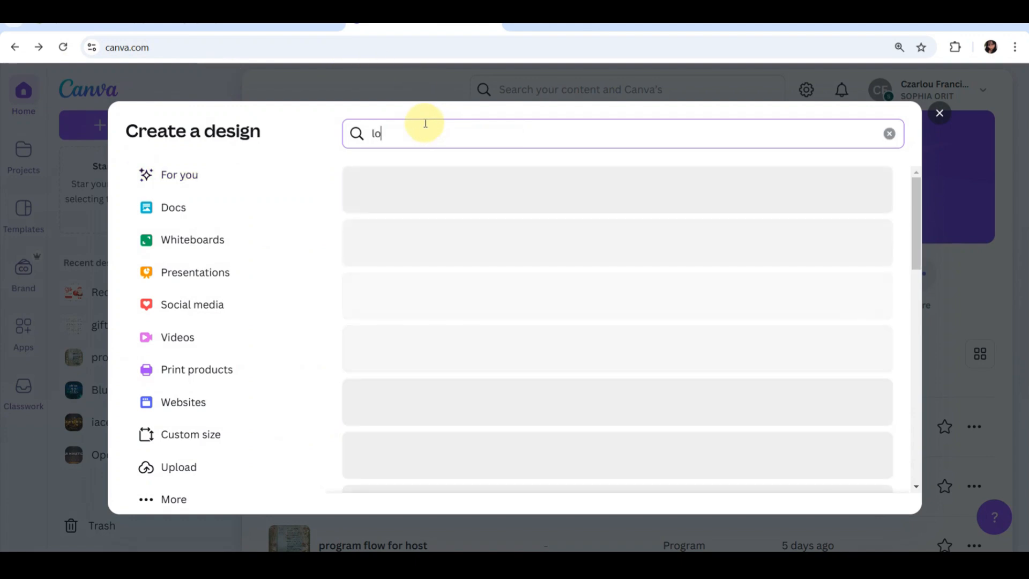
type("logo")
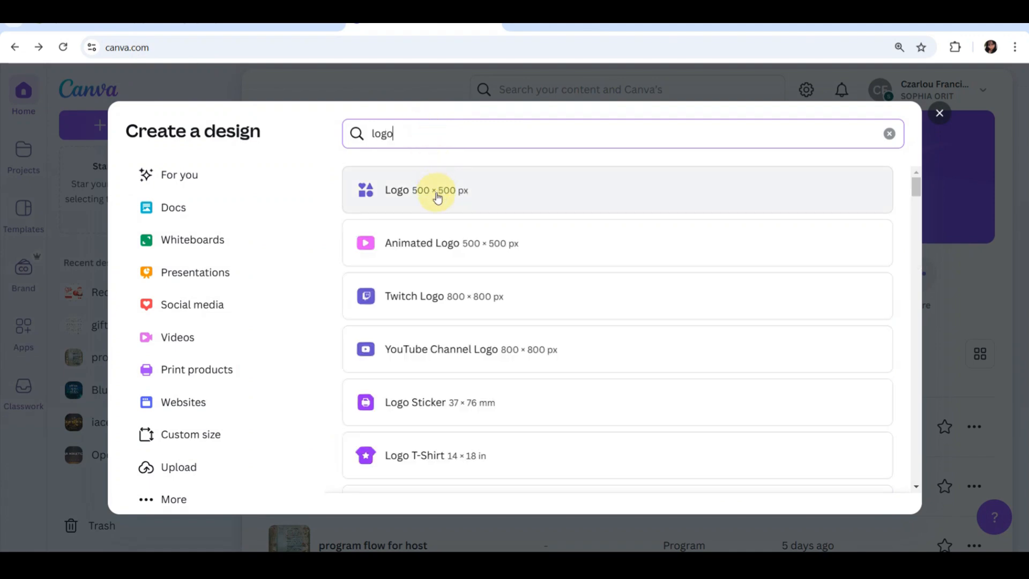
left_click(436, 193)
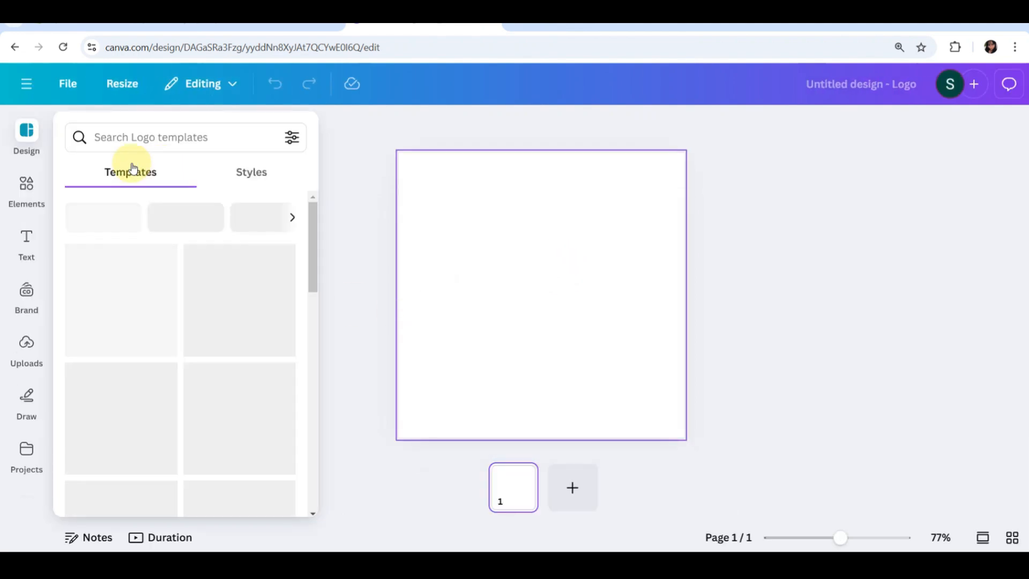
Find the Black and Grey Gothic Graffiti Lunar template with a Clothing Logo template search and apply it to the blank page
left_click(137, 136)
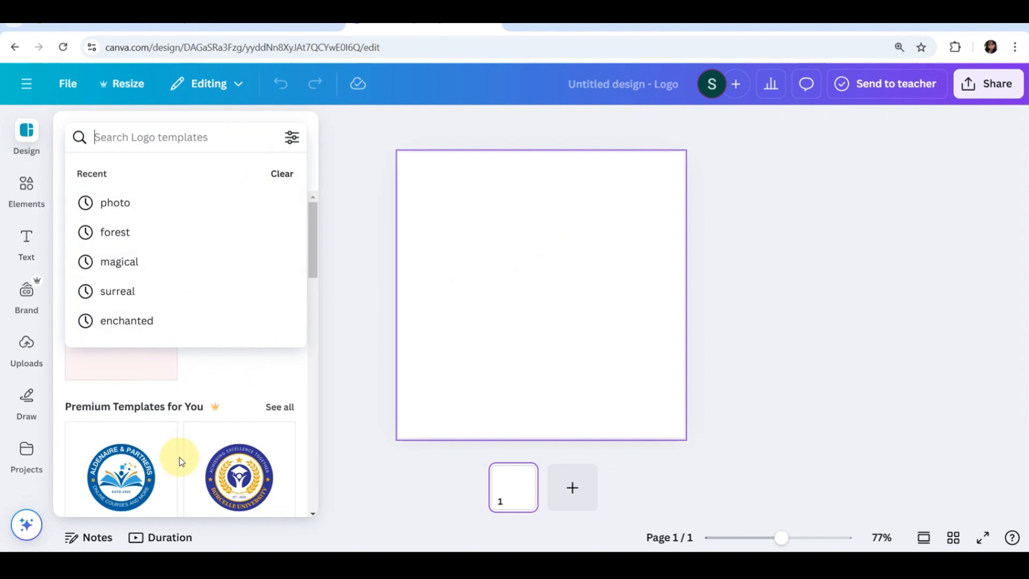
scroll(179, 461, "down", 5)
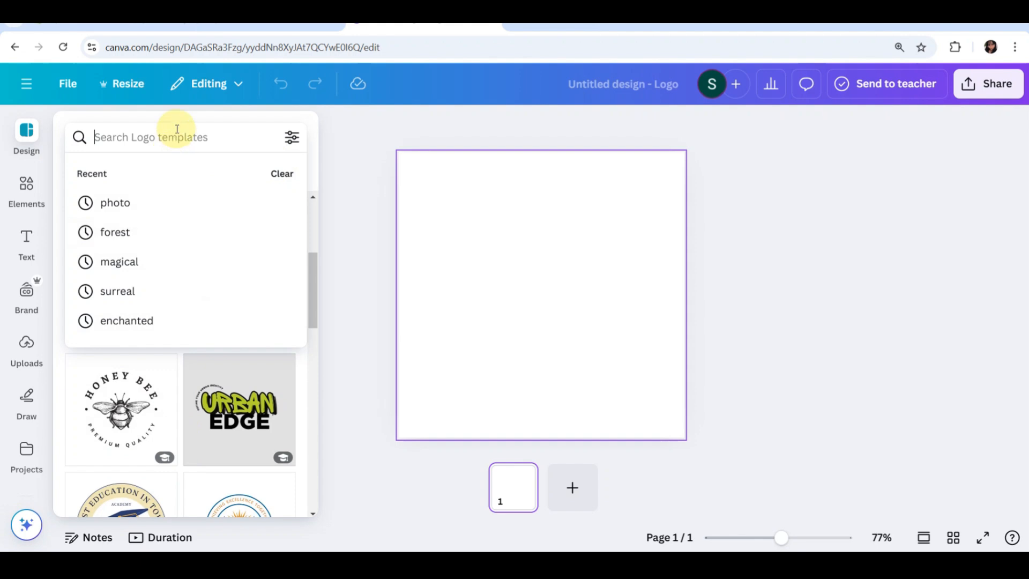
left_click(161, 144)
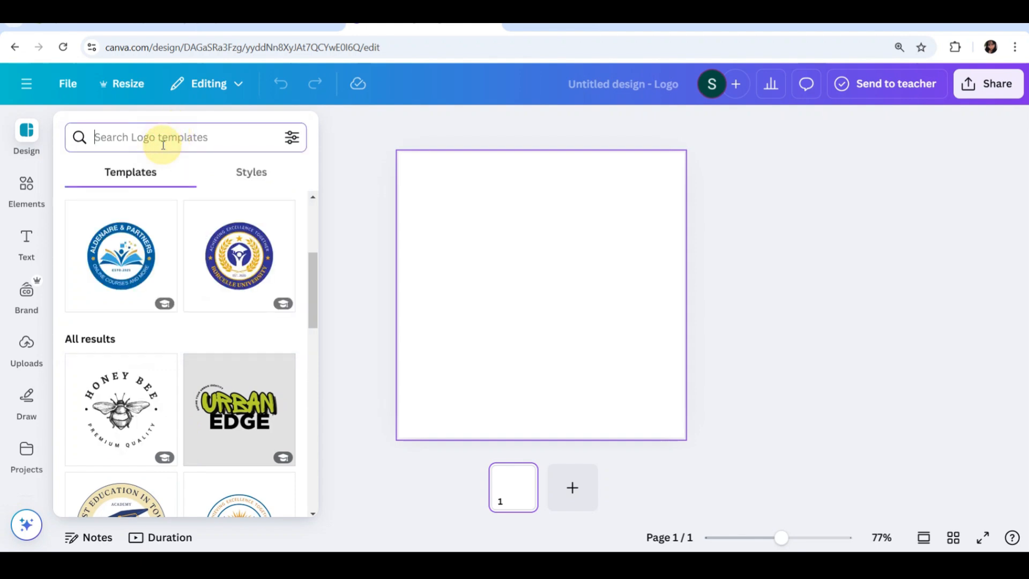
type("clothess")
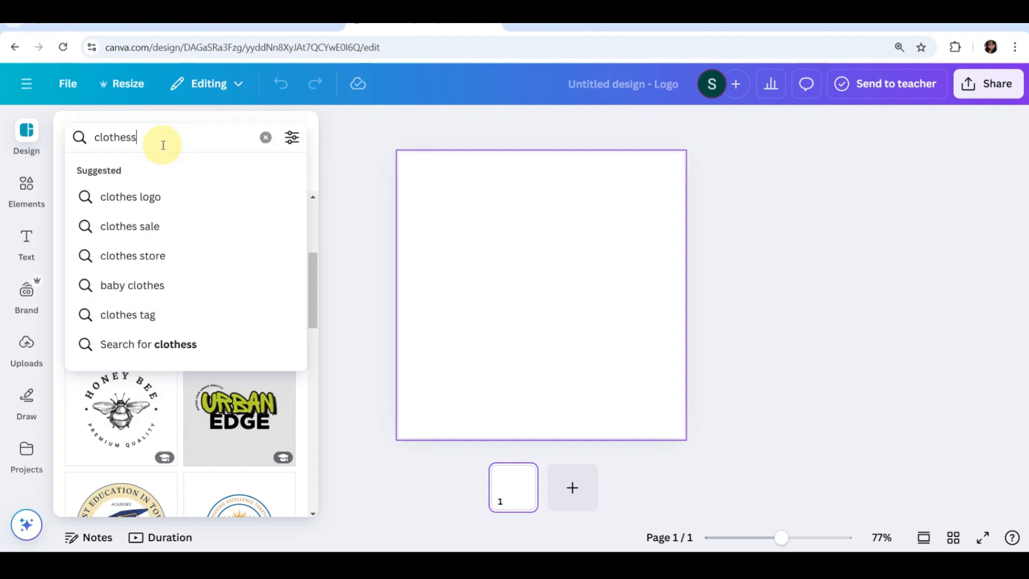
key("BackSpace")
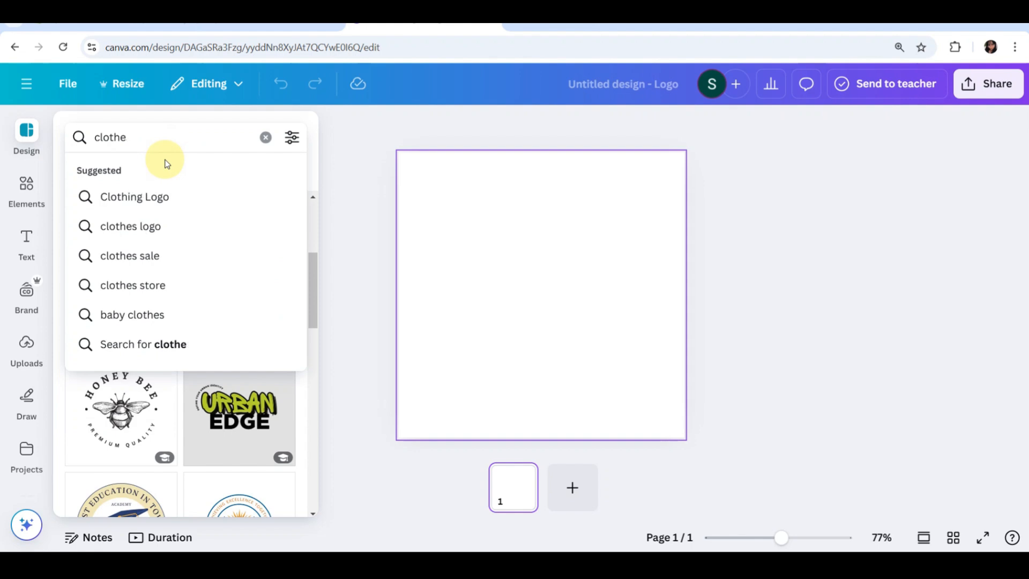
left_click(167, 194)
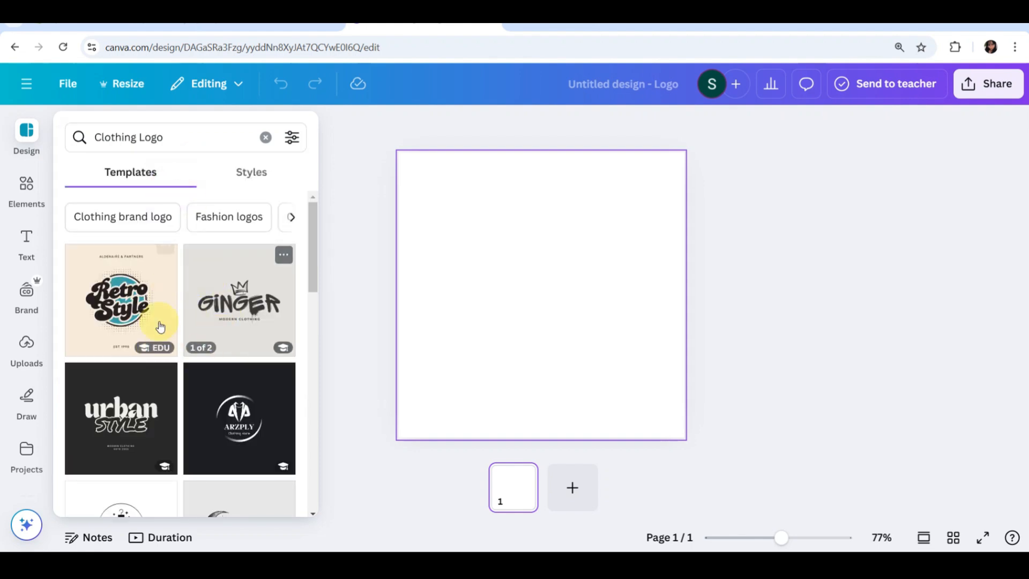
scroll(174, 394, "down", 1)
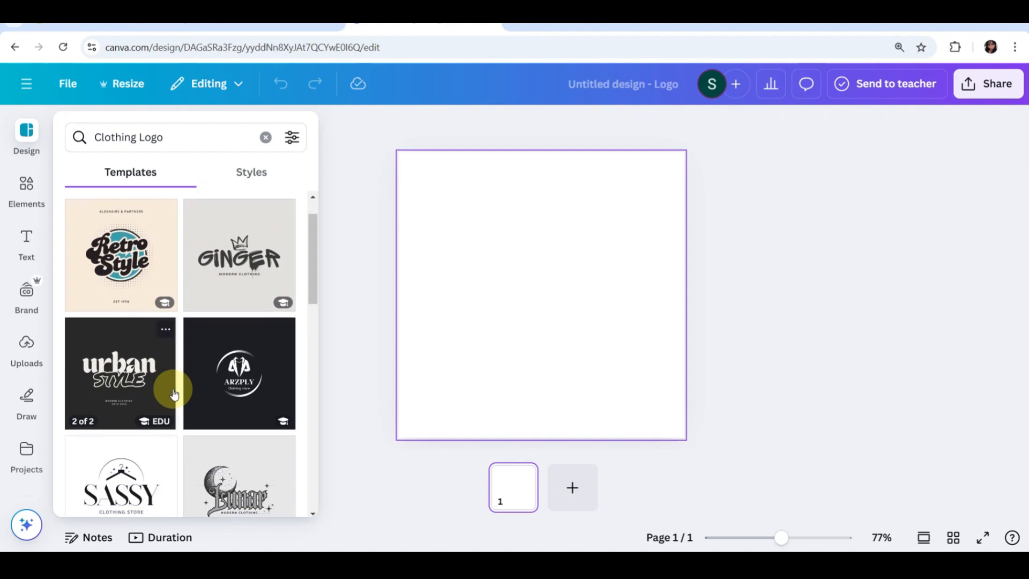
scroll(174, 394, "down", 2)
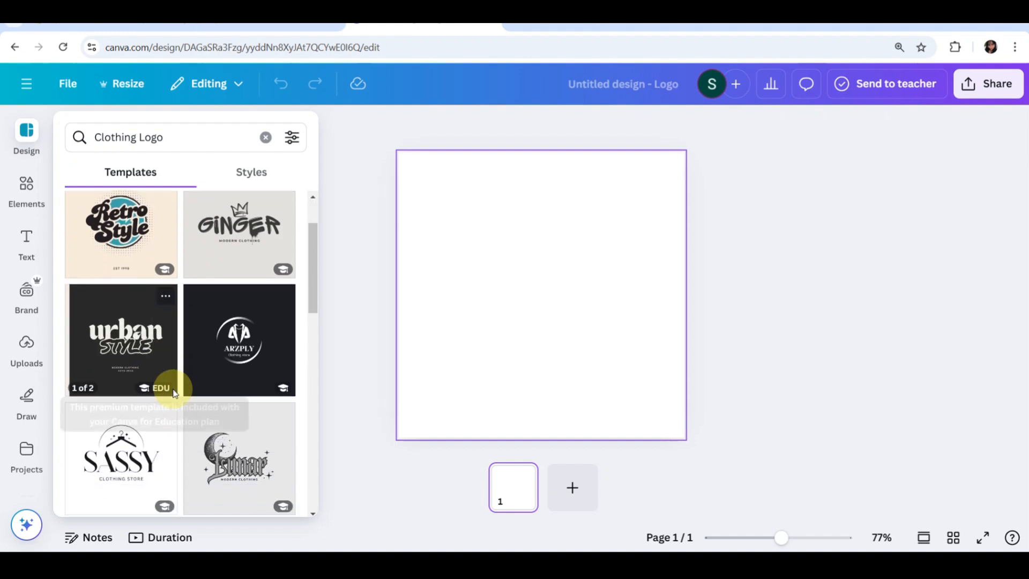
scroll(175, 393, "down", 1)
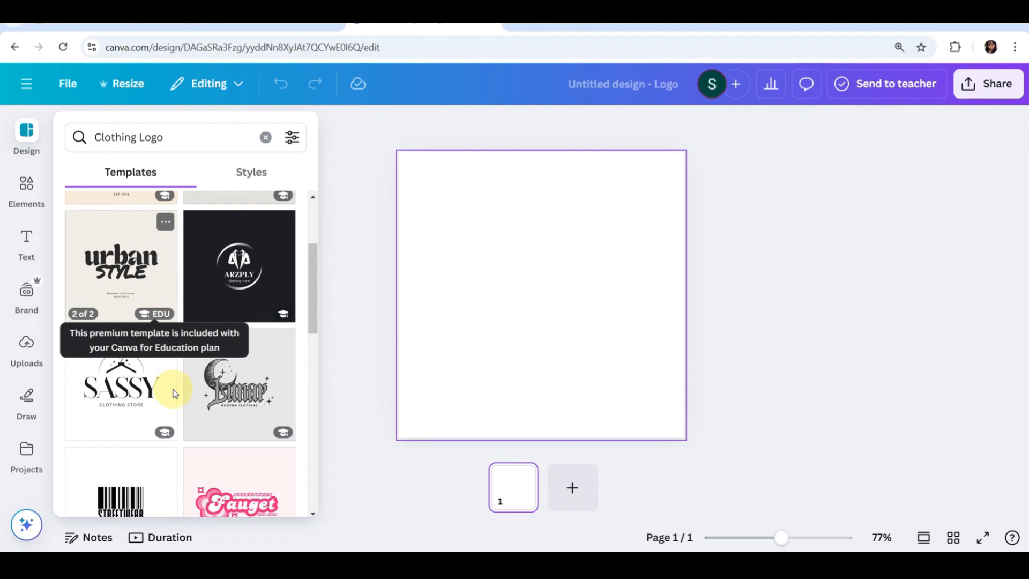
scroll(174, 394, "down", 2)
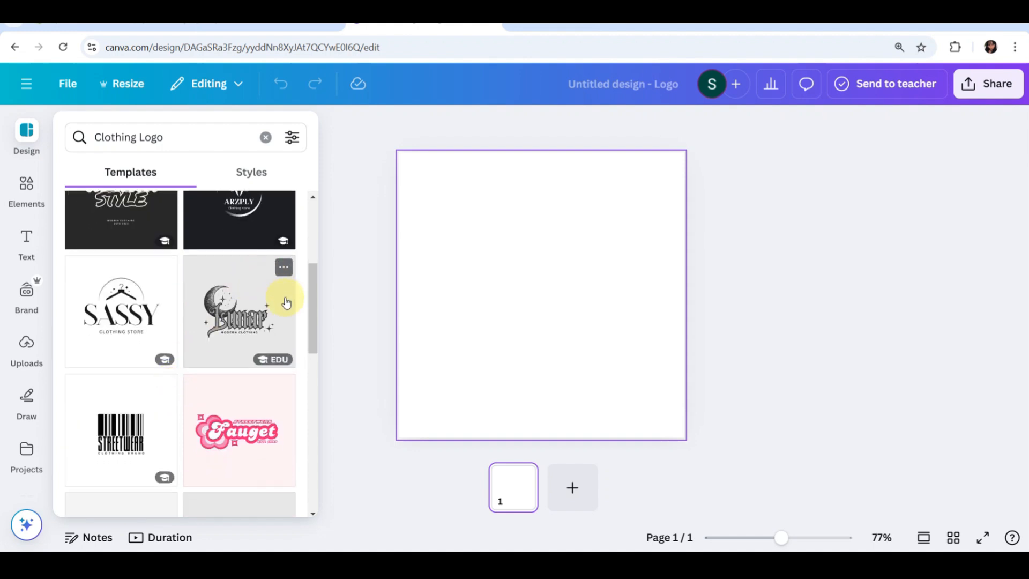
left_click(235, 336)
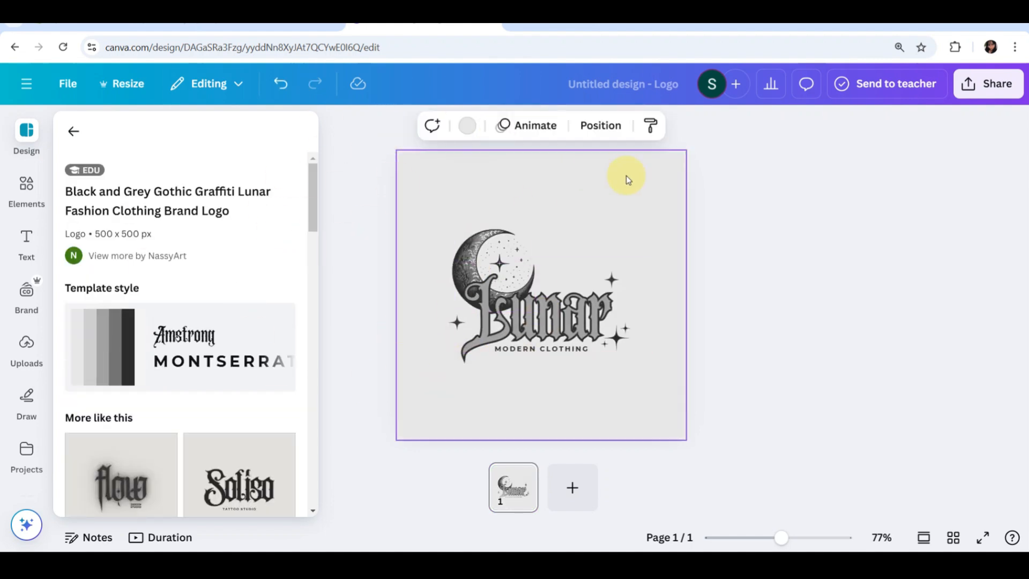
Replace the brand name Lunar in the logo with "Kaiza"
left_click(601, 315)
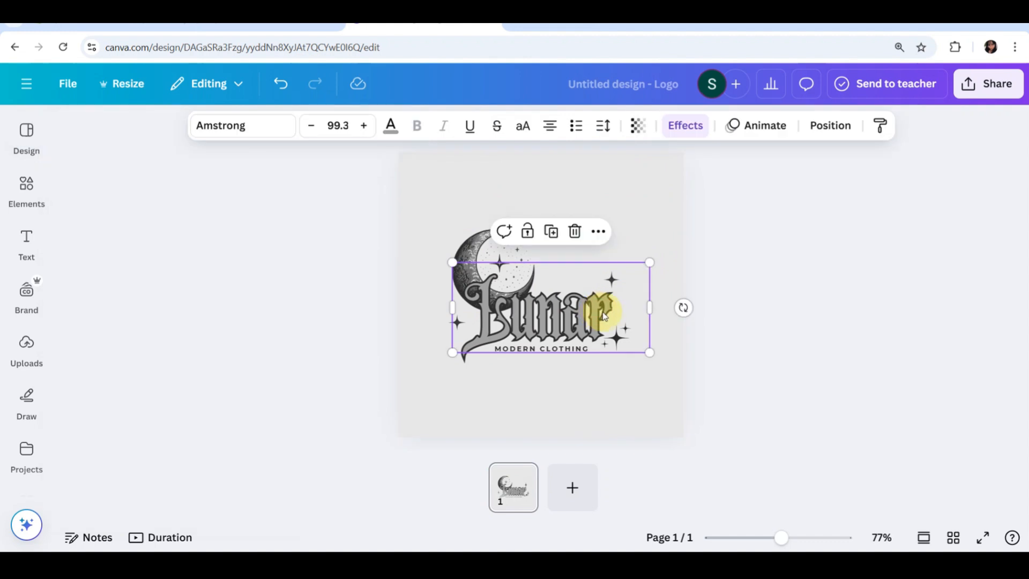
left_click(606, 314)
left_click(605, 314)
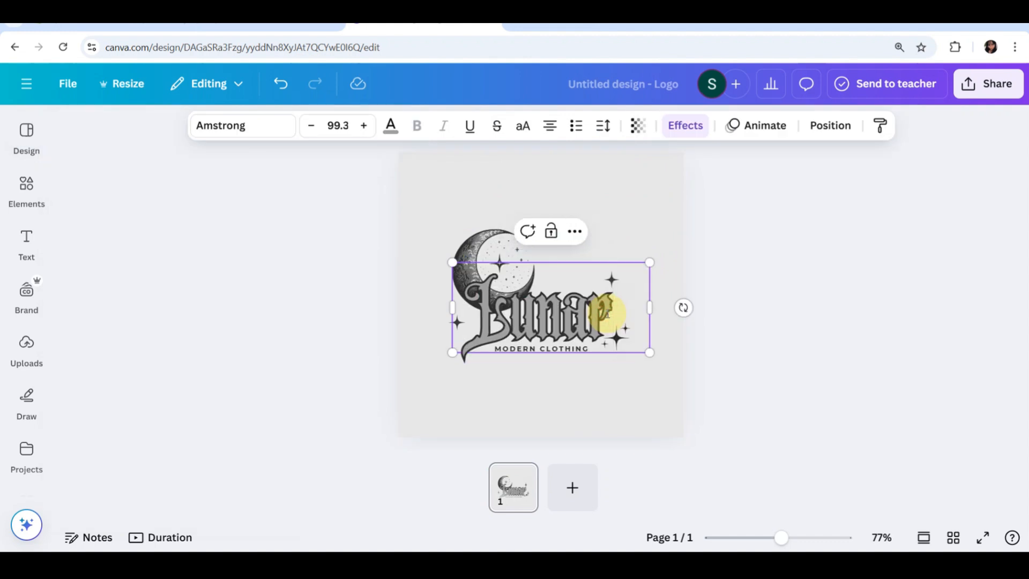
key("BackSpace")
key("BackSpace")
key("BackSpace")
key("BackSpace")
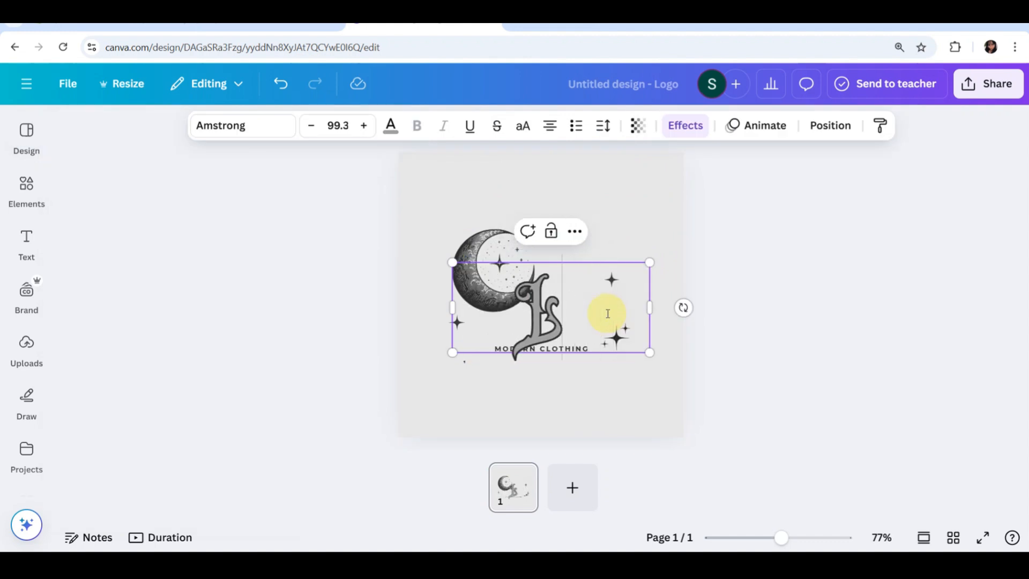
key("BackSpace")
type("h")
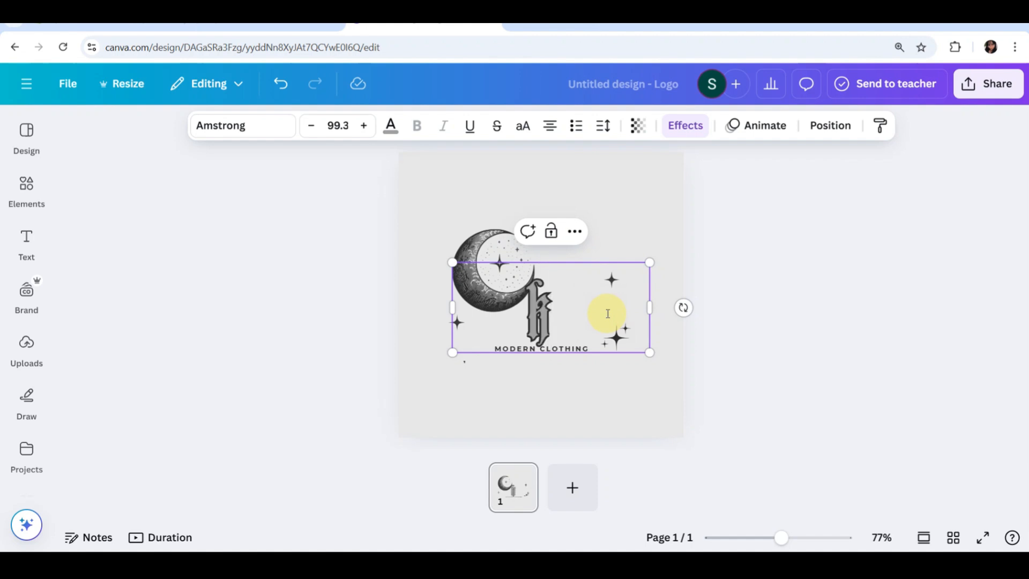
type("aiza")
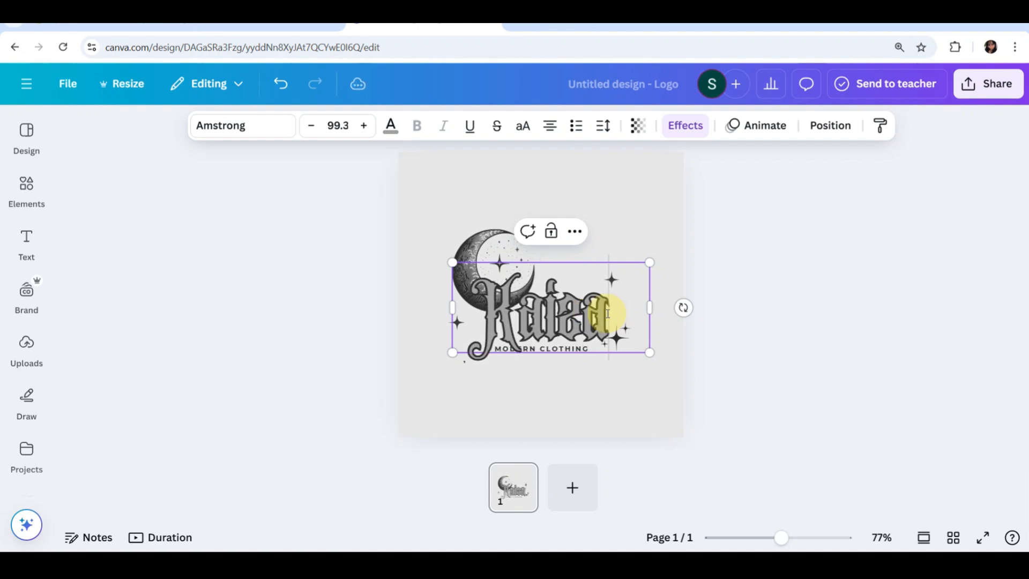
key("BackSpace")
key("BackSpace")
type("za")
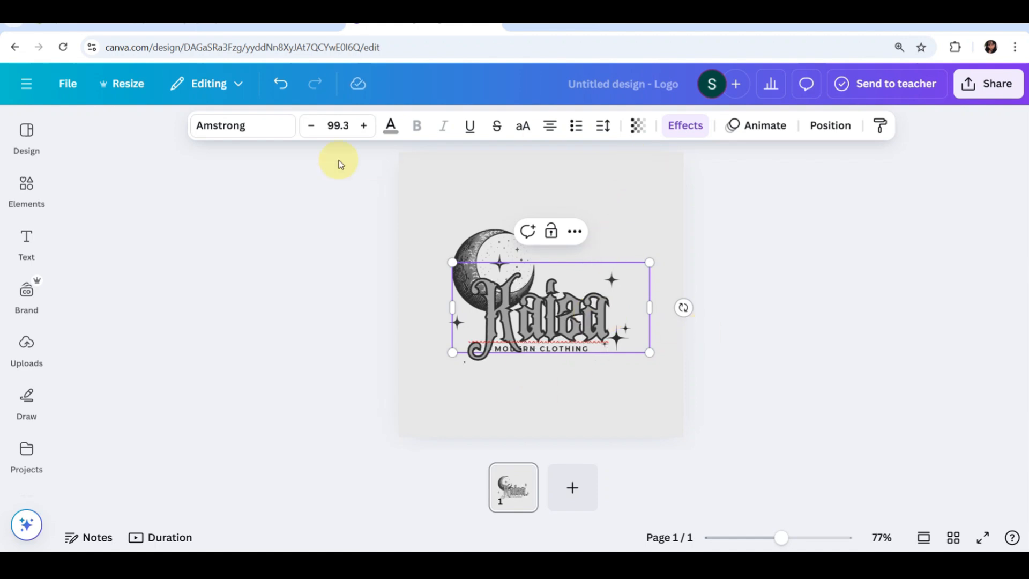
Recolor the entire Kaiza brand name text to the default solid pink
left_click(390, 125)
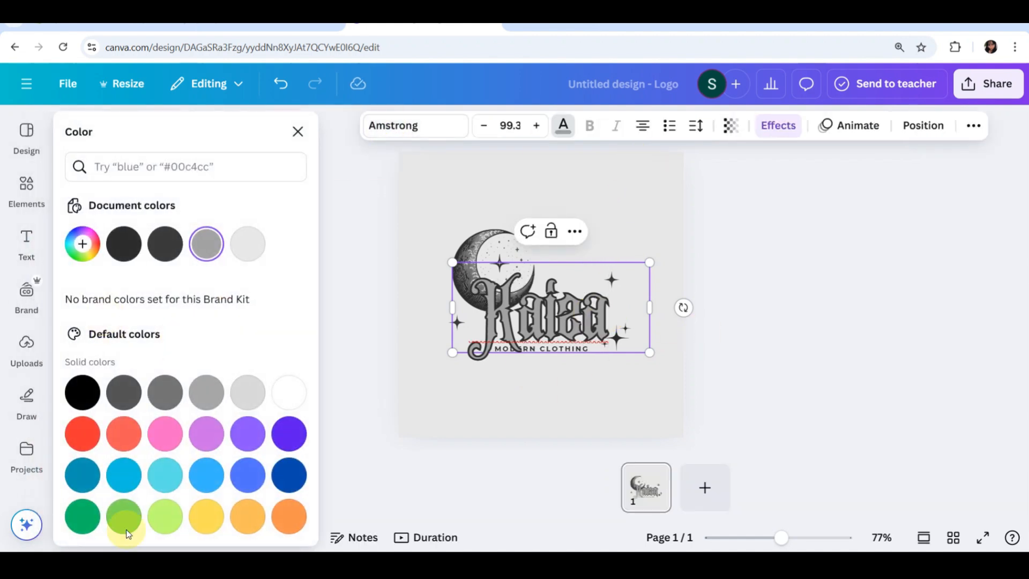
left_click(167, 430)
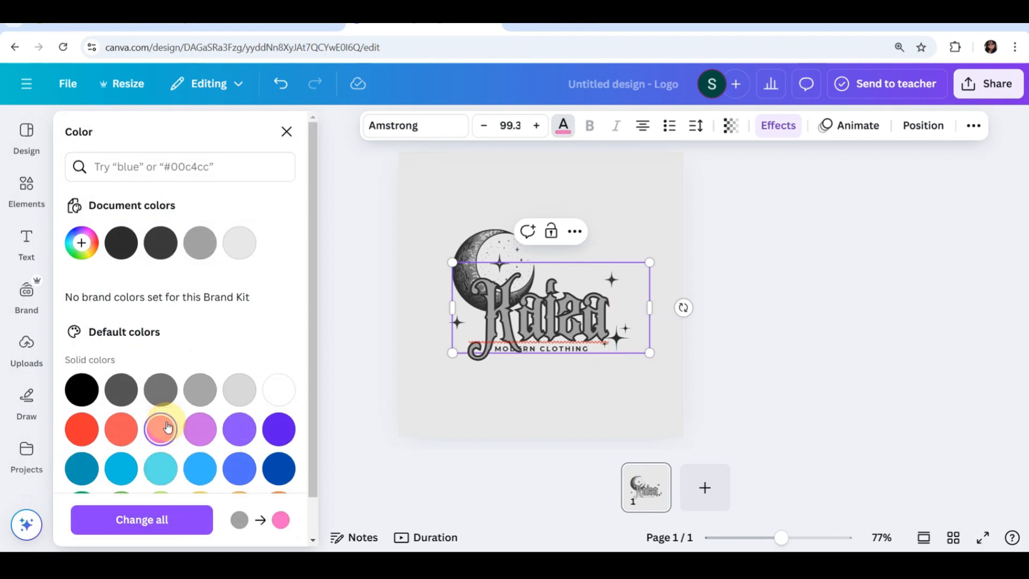
left_click(525, 319)
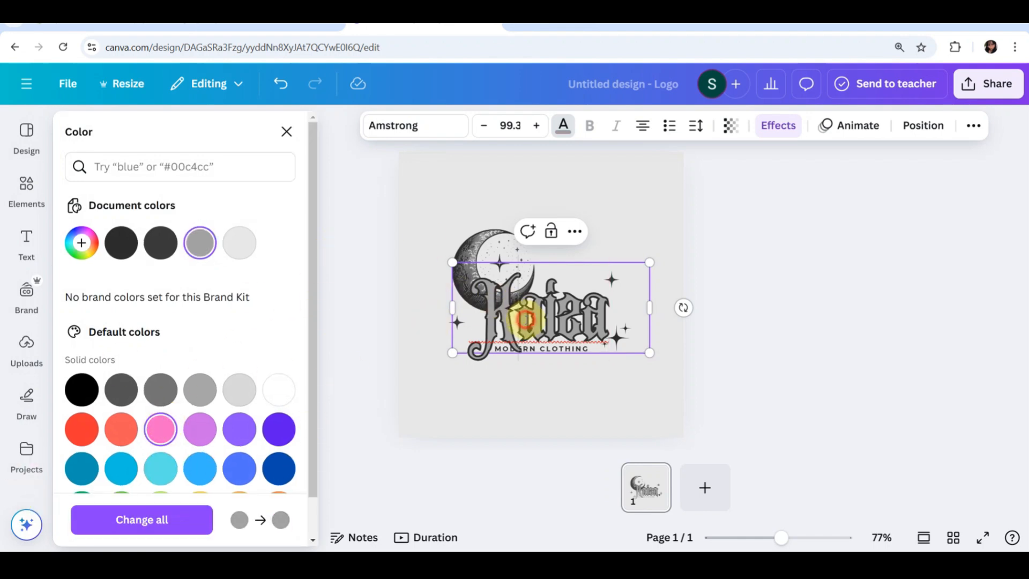
double_click(526, 320)
left_click(160, 428)
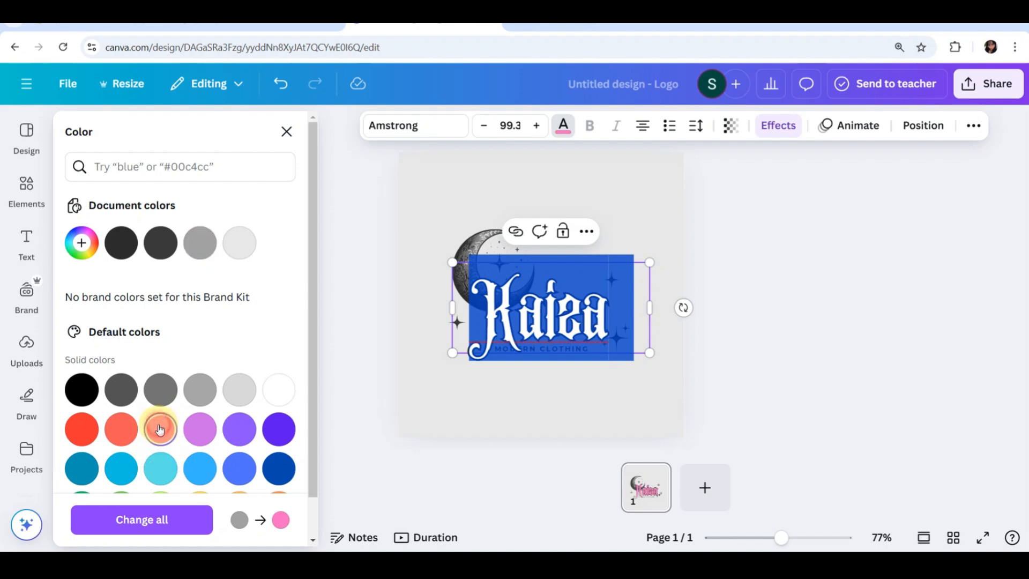
left_click(497, 411)
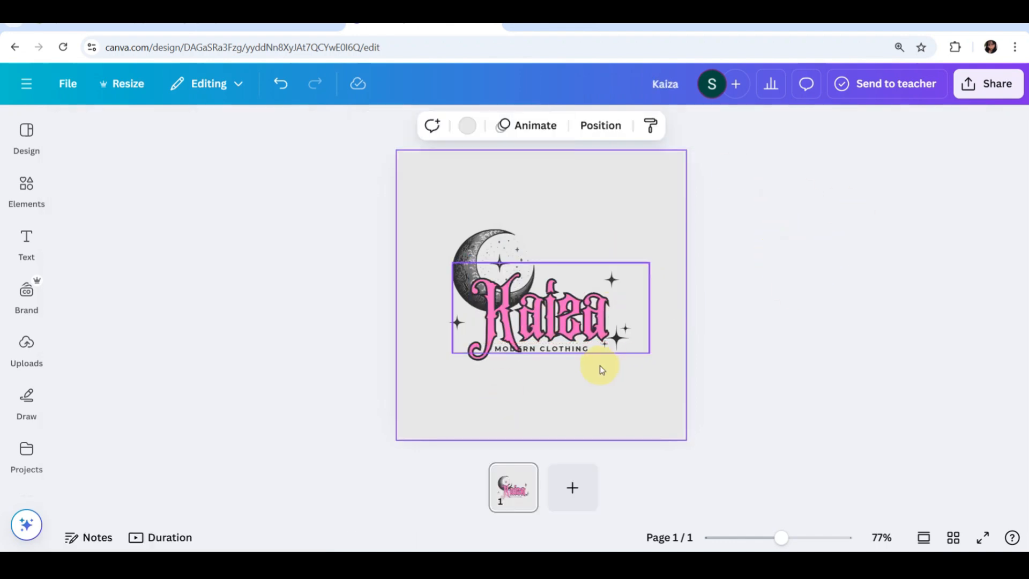
Move the MODERN CLOTHING tagline slightly lower beneath the Kaiza brand name
left_click(558, 350)
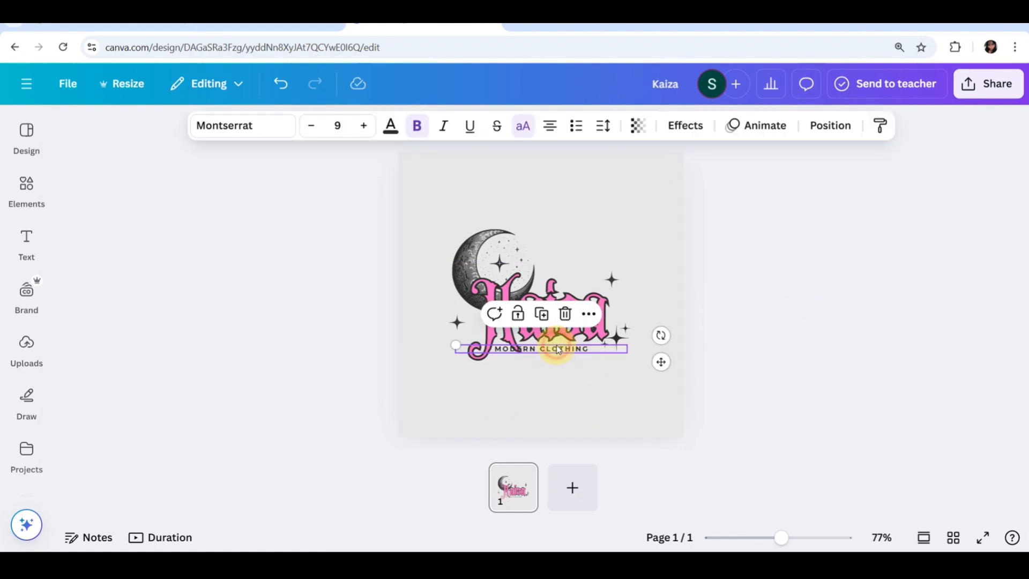
left_click_drag(558, 349, 558, 357)
left_click(795, 306)
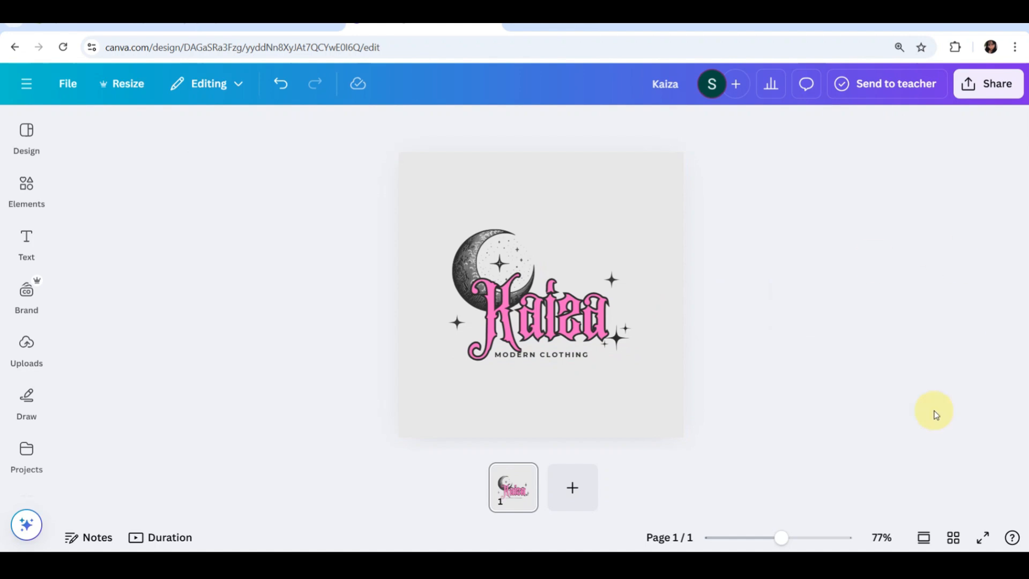
scroll(840, 268, "up", 5)
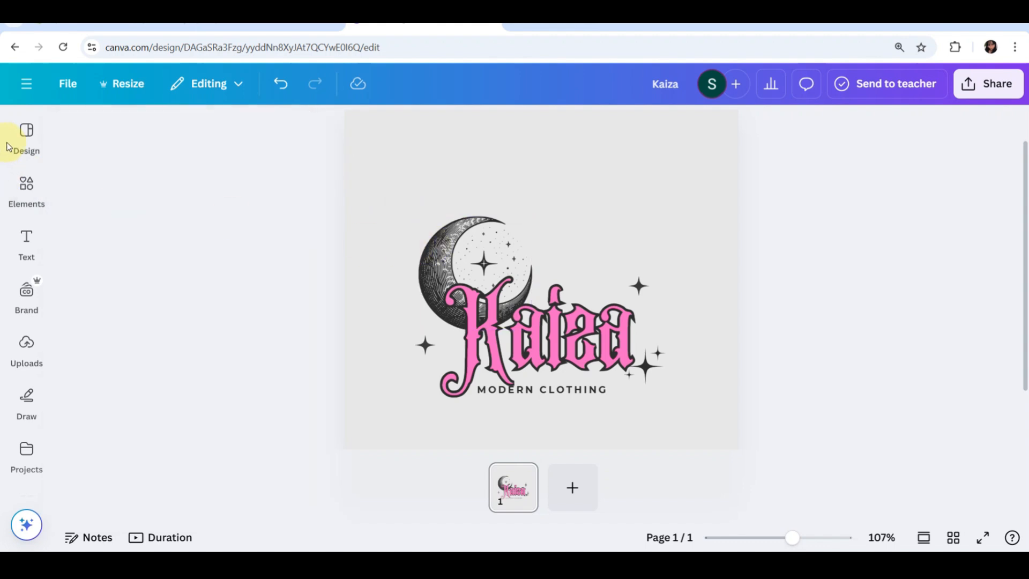
Add a second page and apply the light version of the Graffiti Urban Grunge Brand Logo template from the Clothing Logo results
left_click(24, 135)
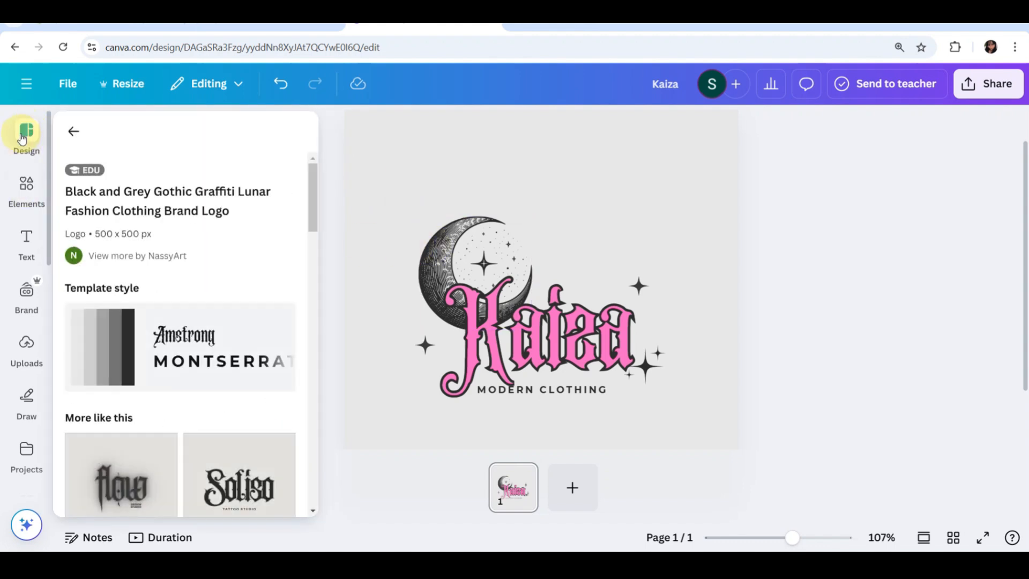
left_click(71, 130)
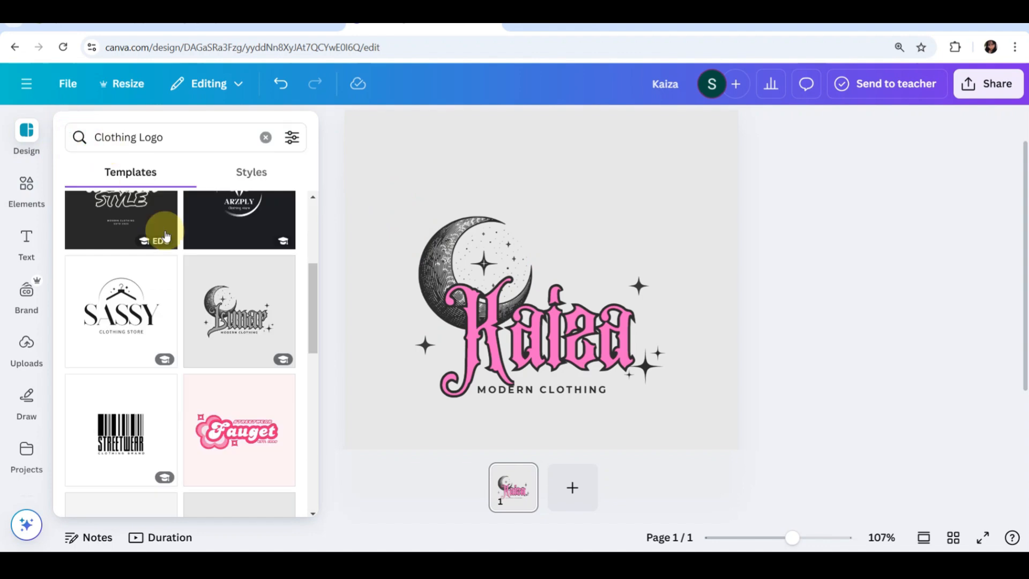
scroll(166, 361, "down", 4)
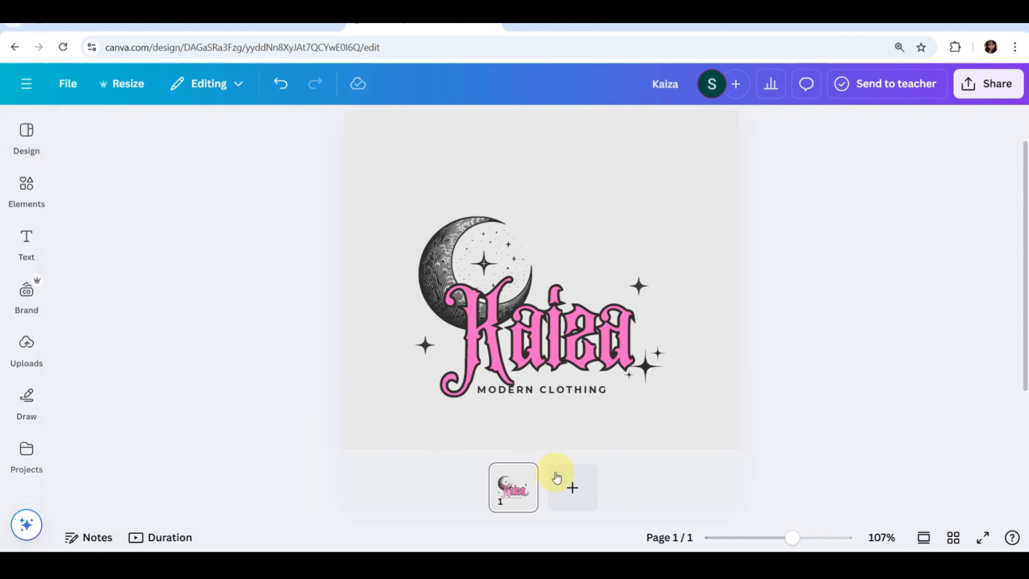
left_click(565, 485)
left_click(28, 245)
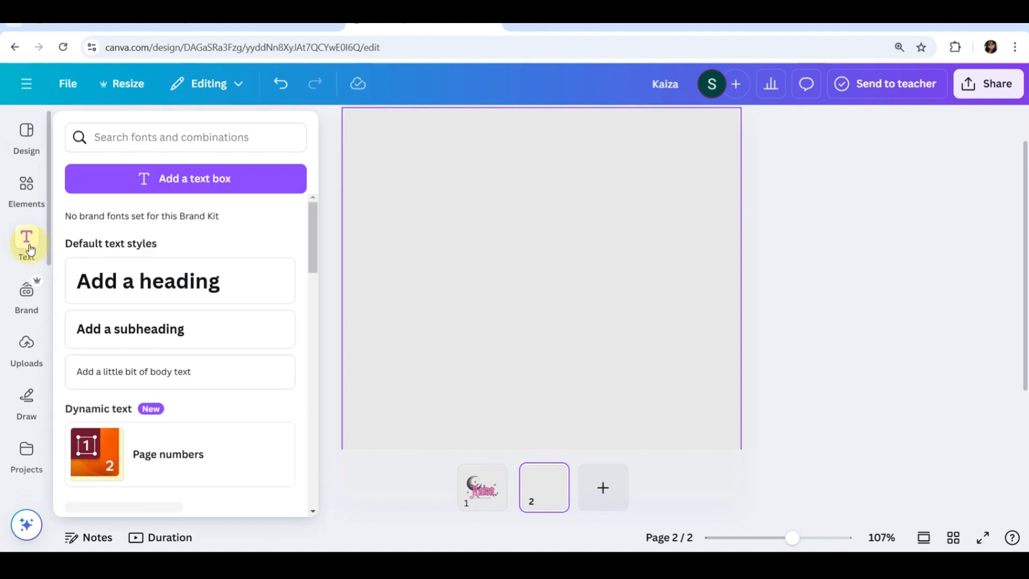
left_click(29, 144)
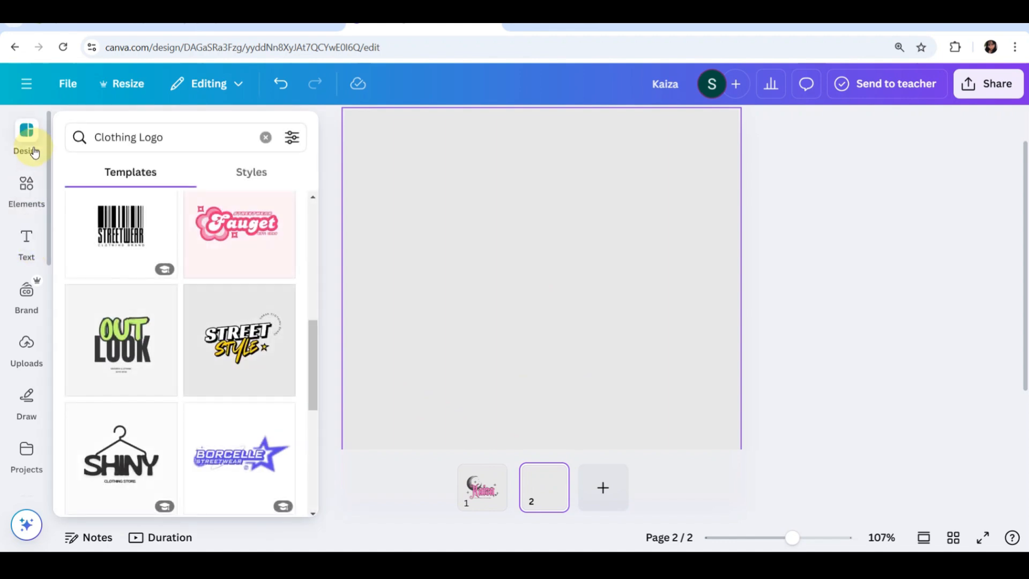
left_click(109, 316)
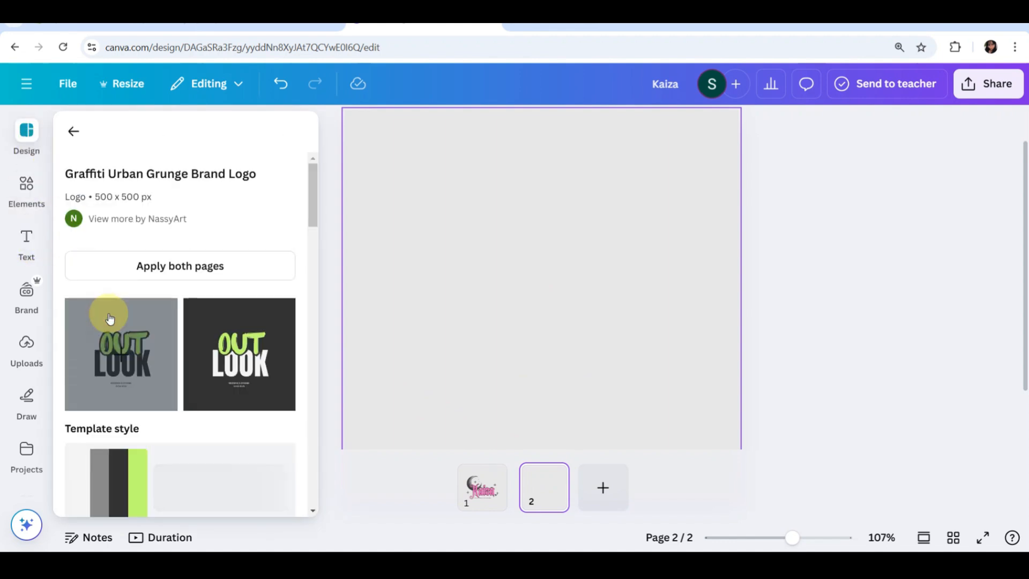
left_click(155, 329)
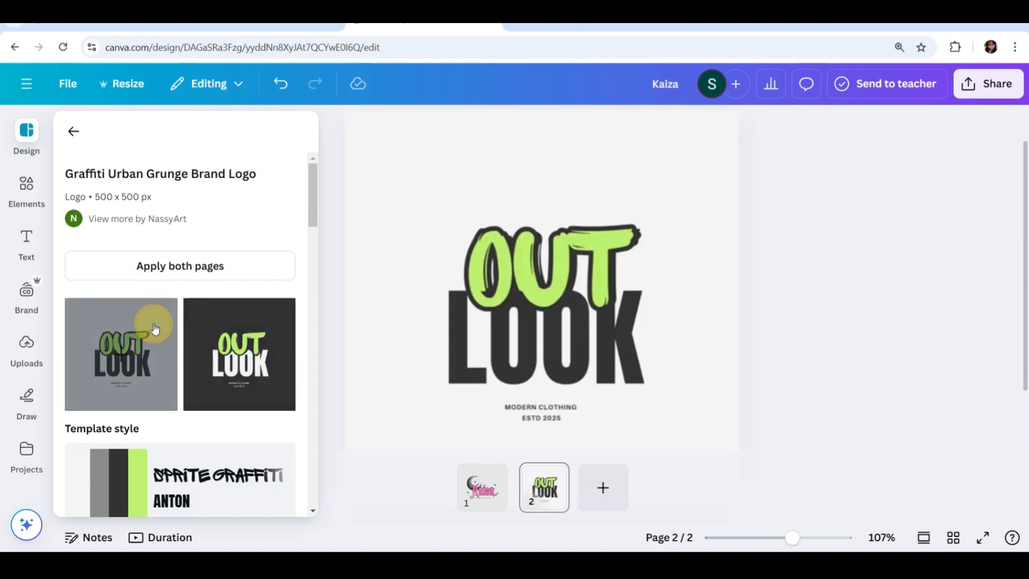
Replace the word LOOK in the second page's logo with "LUKE"
left_click(616, 268)
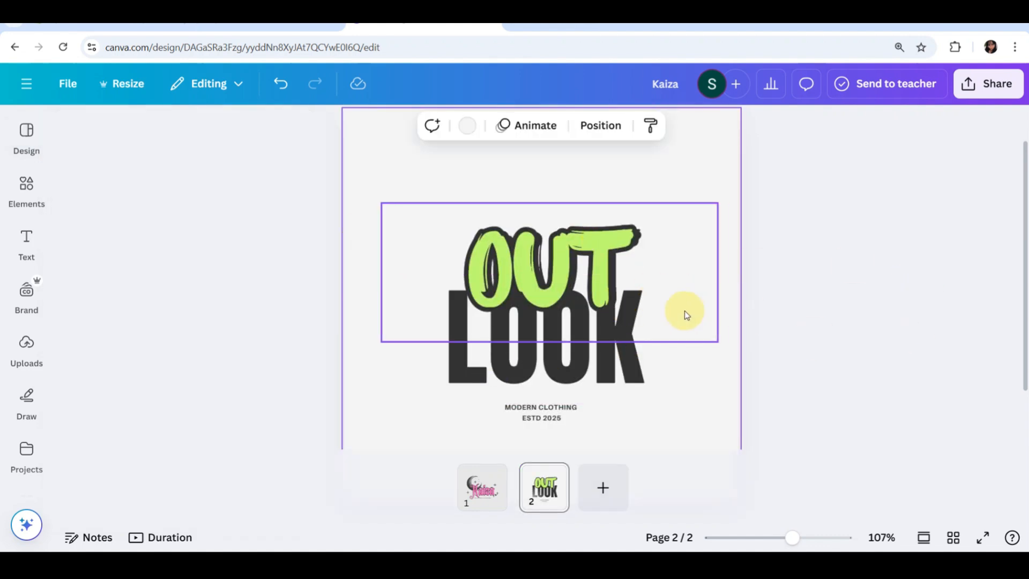
left_click(638, 371)
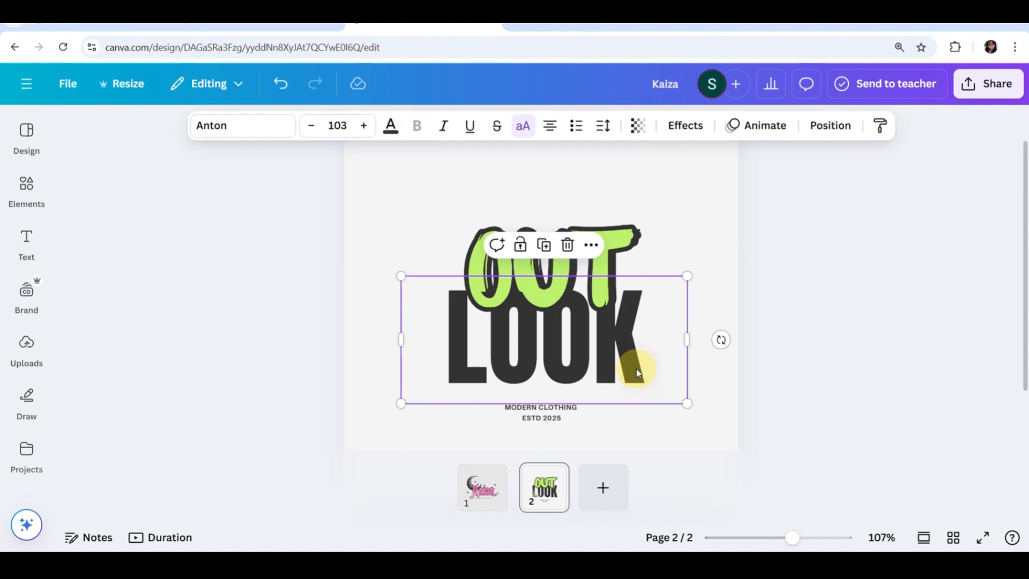
left_click(641, 364)
left_click(641, 375)
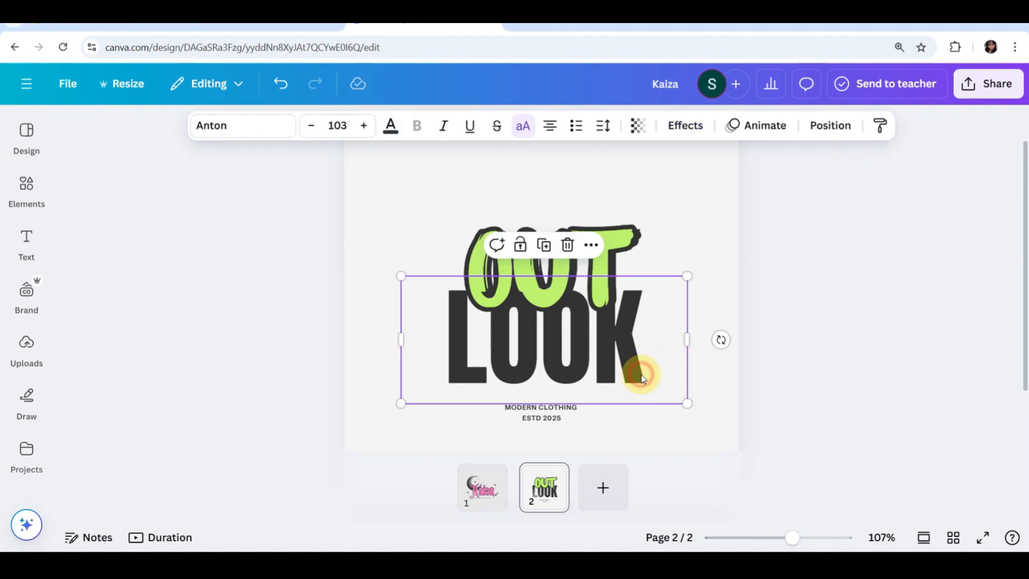
left_click(645, 378)
left_click(644, 375)
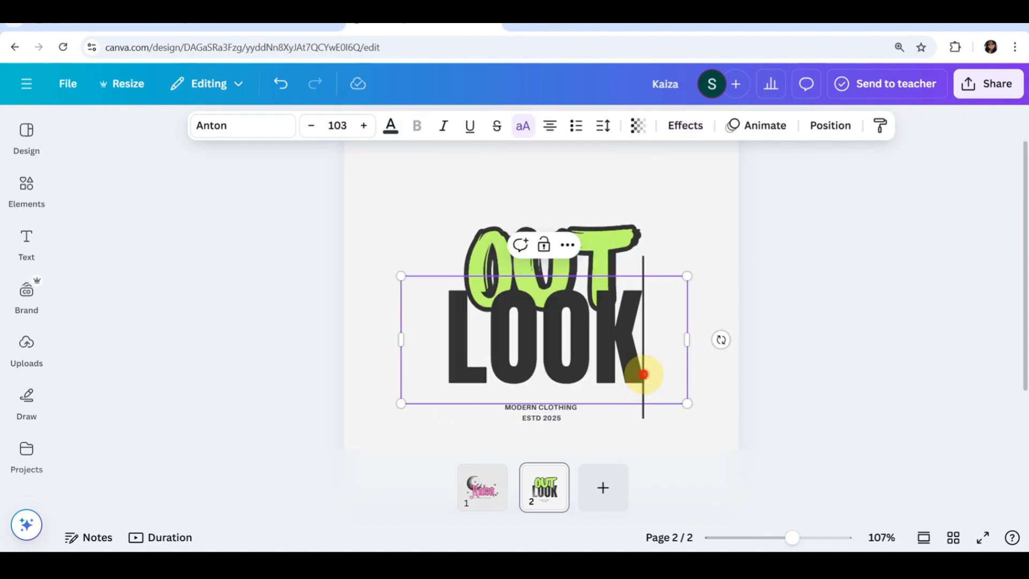
double_click(643, 374)
type("LUKE")
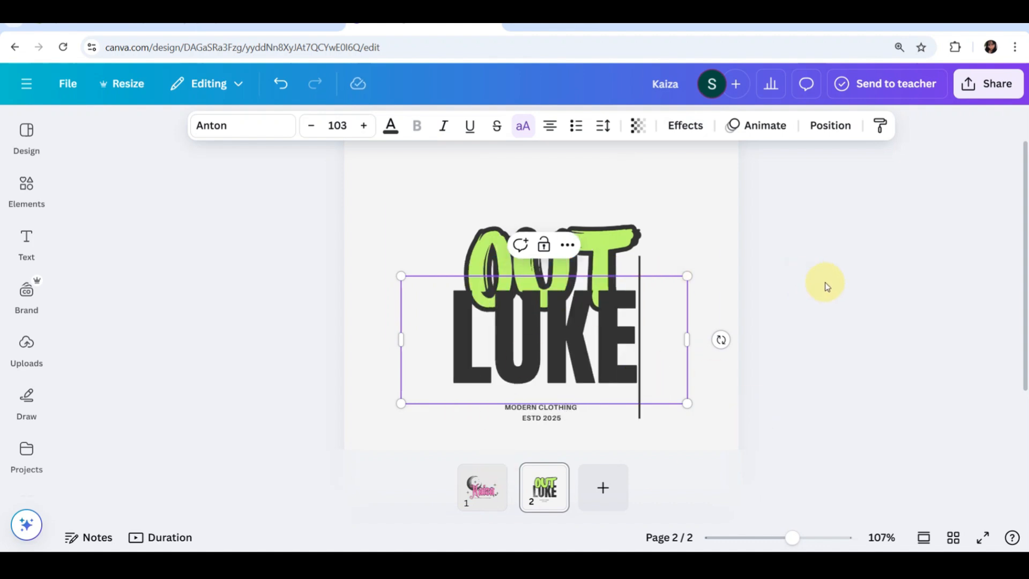
left_click(869, 301)
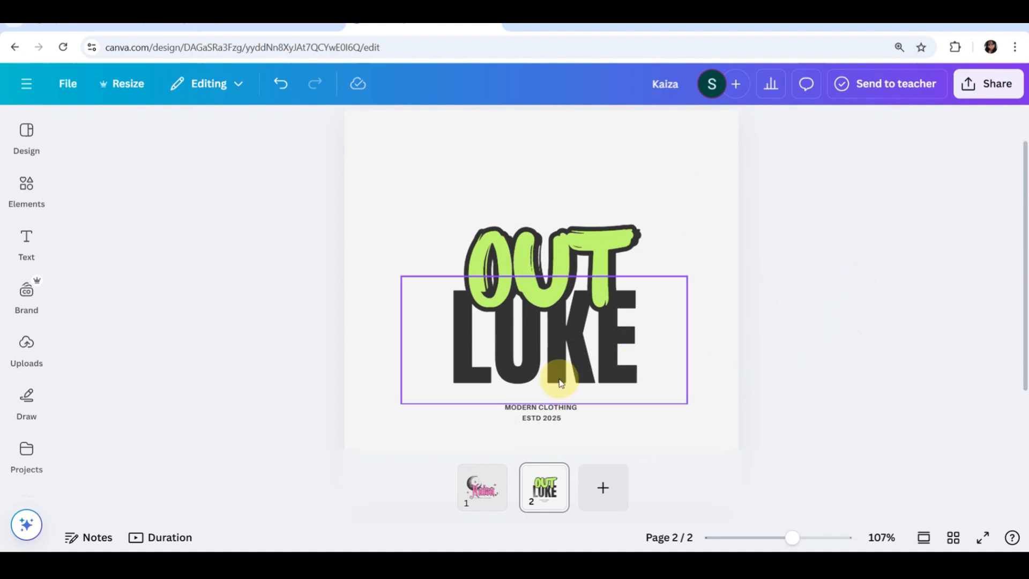
Insert "THE OUTLOOK" before MODERN CLOTHING in the tagline and widen its text box to fit on one line
left_click(506, 409)
left_click(505, 409)
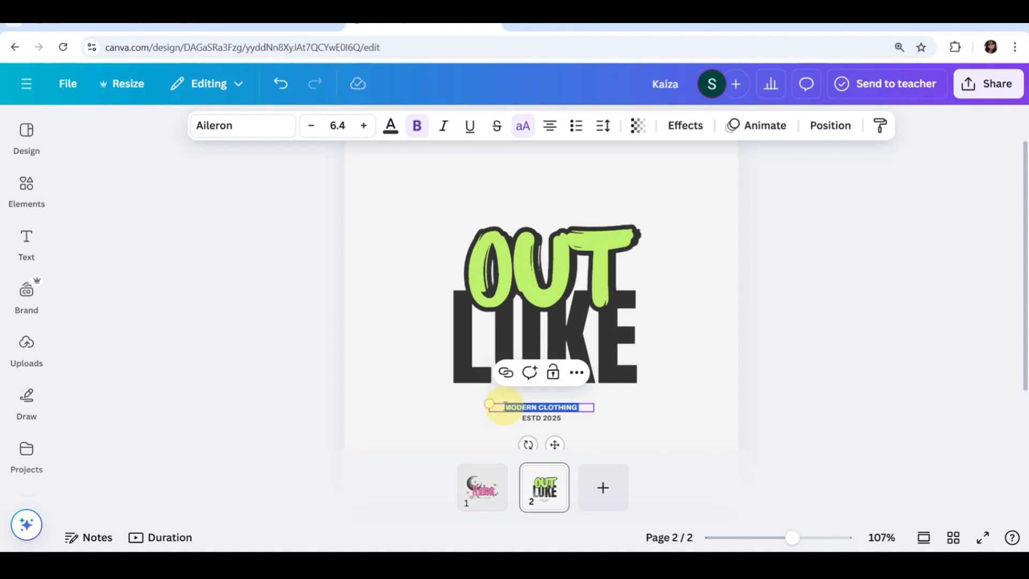
left_click(505, 406)
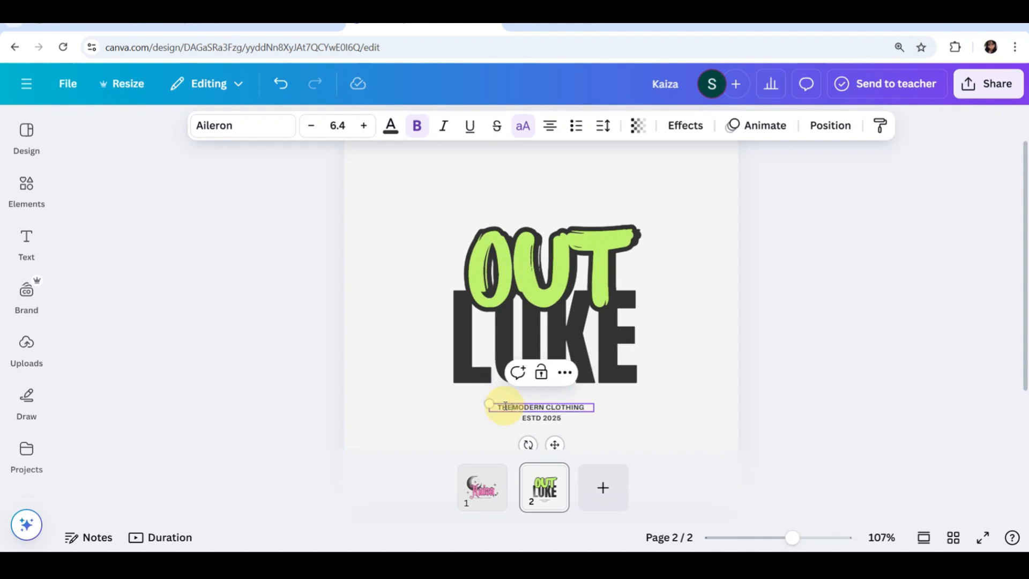
type("THE OUTLOOK")
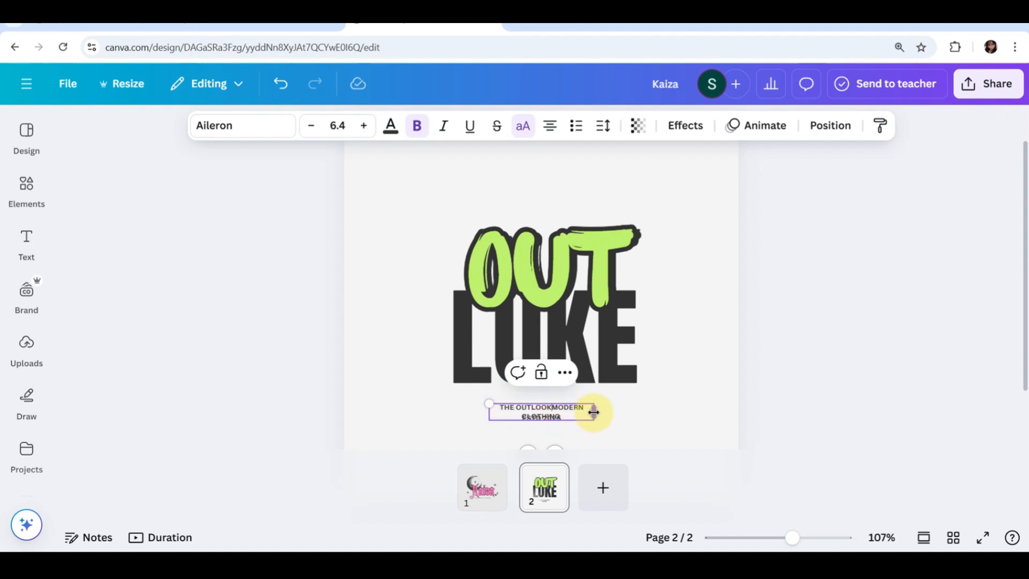
left_click_drag(596, 412, 634, 406)
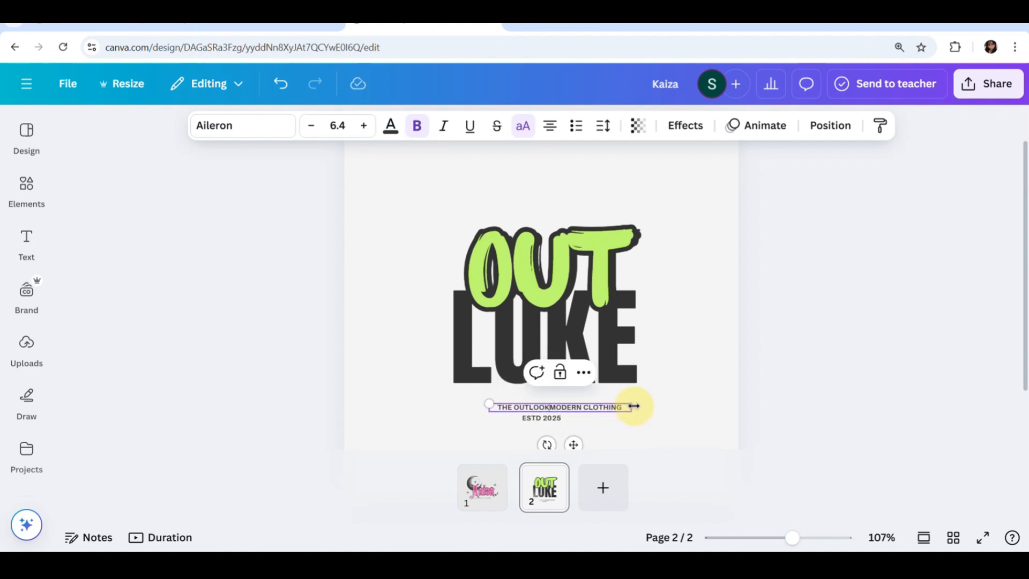
left_click(872, 363)
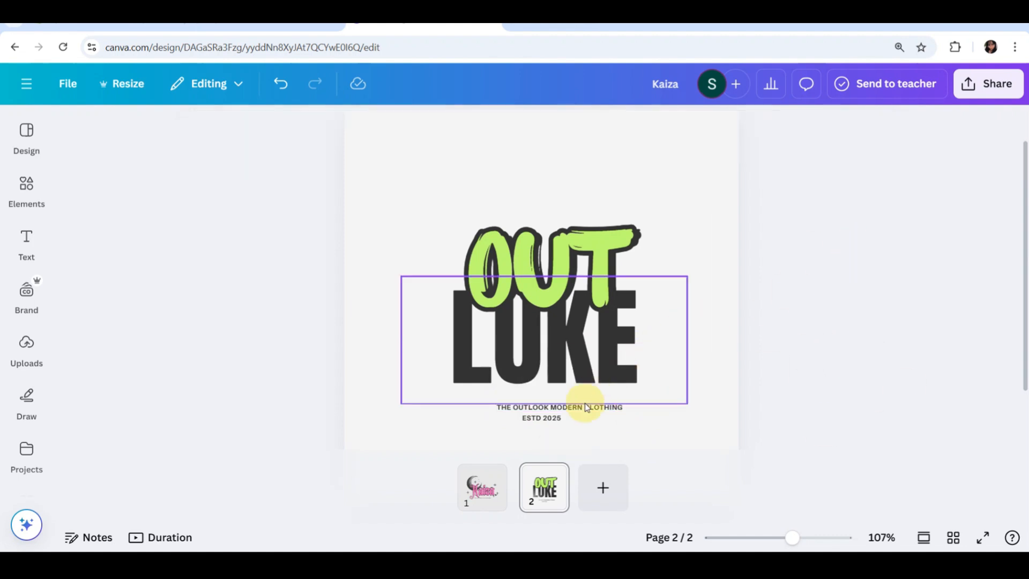
Shift the ESTD 2025 line slightly right and down beneath the widened tagline
left_click(551, 416)
left_click_drag(552, 415, 563, 420)
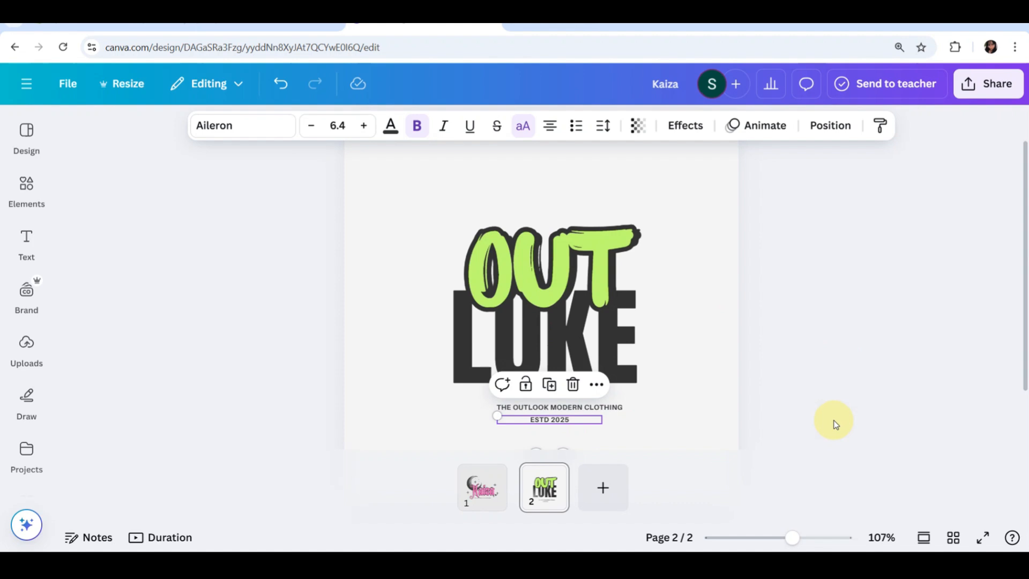
left_click(822, 340)
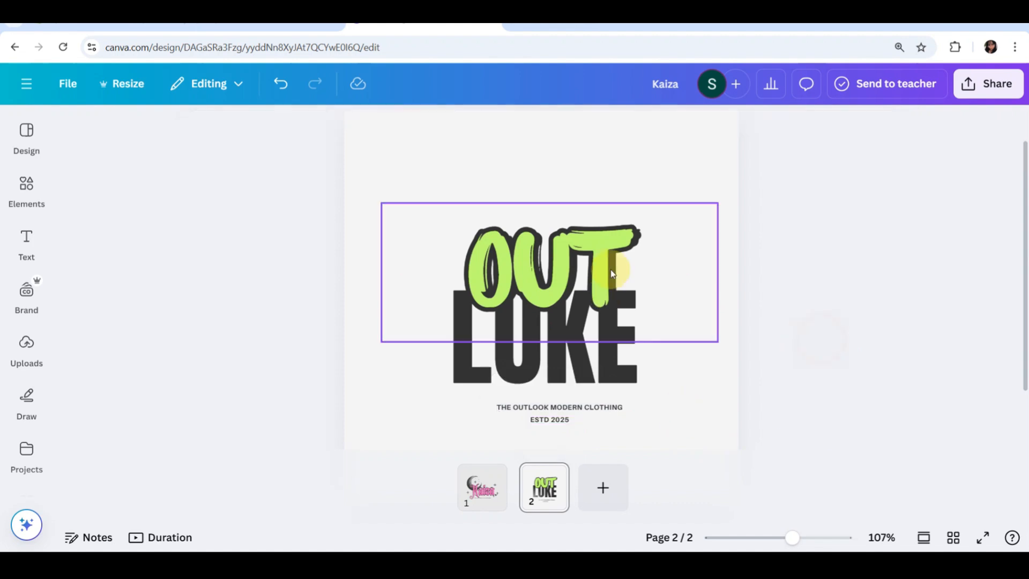
left_click(471, 496)
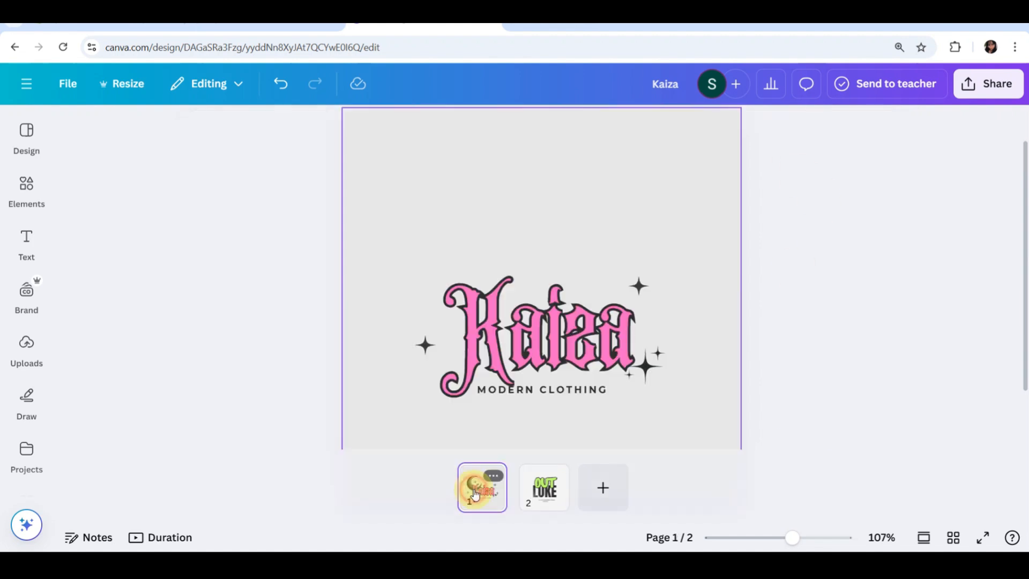
left_click(542, 489)
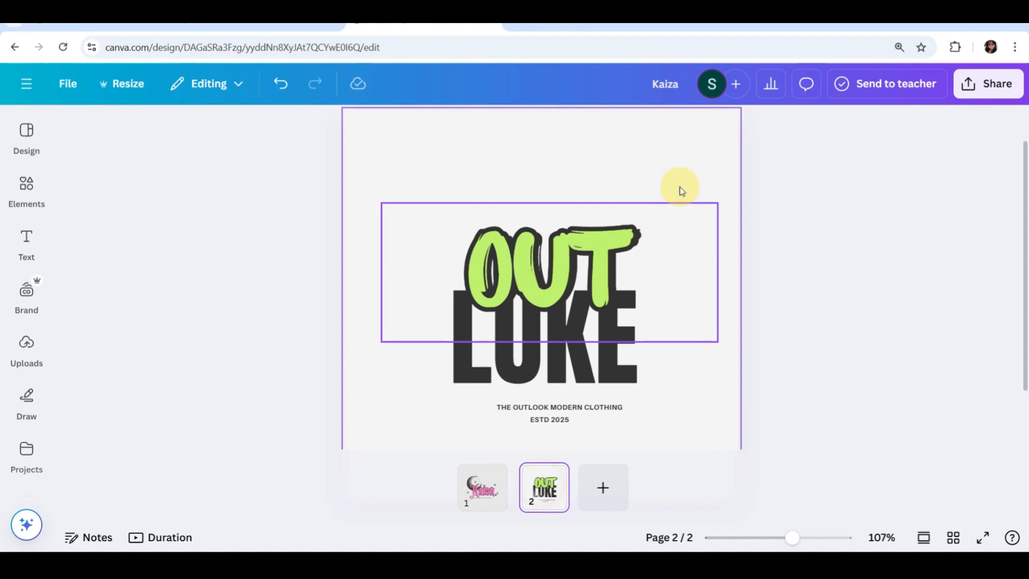
left_click(856, 222)
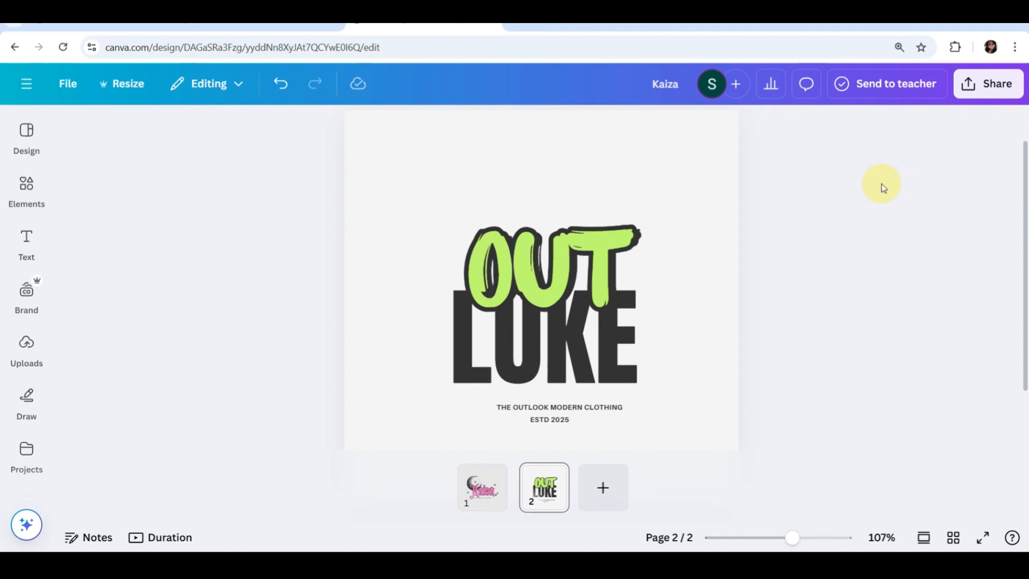
Search the elements for "shapes" and add the green irregular blob graphic to the second page
left_click(27, 183)
left_click(159, 125)
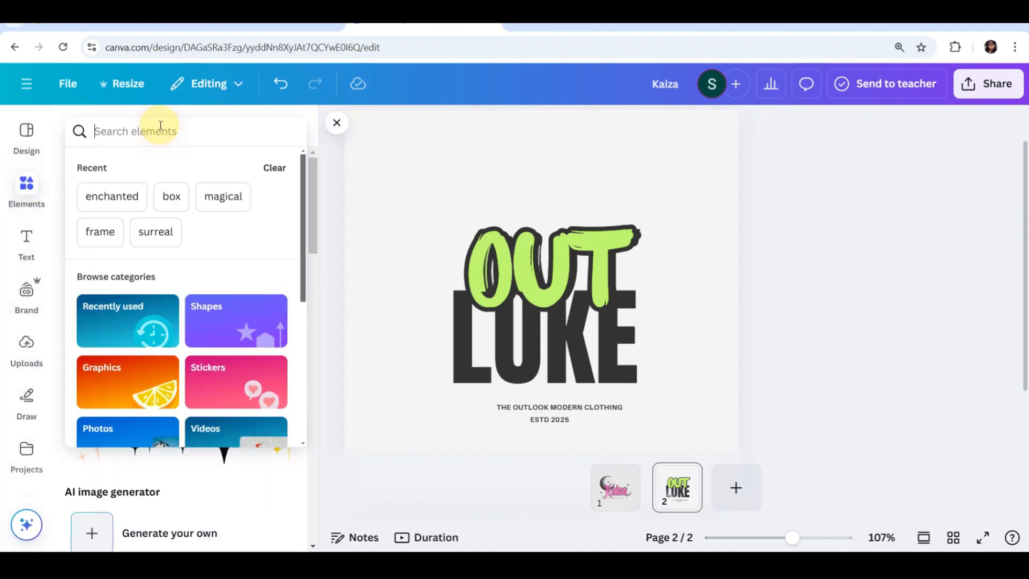
type("shape")
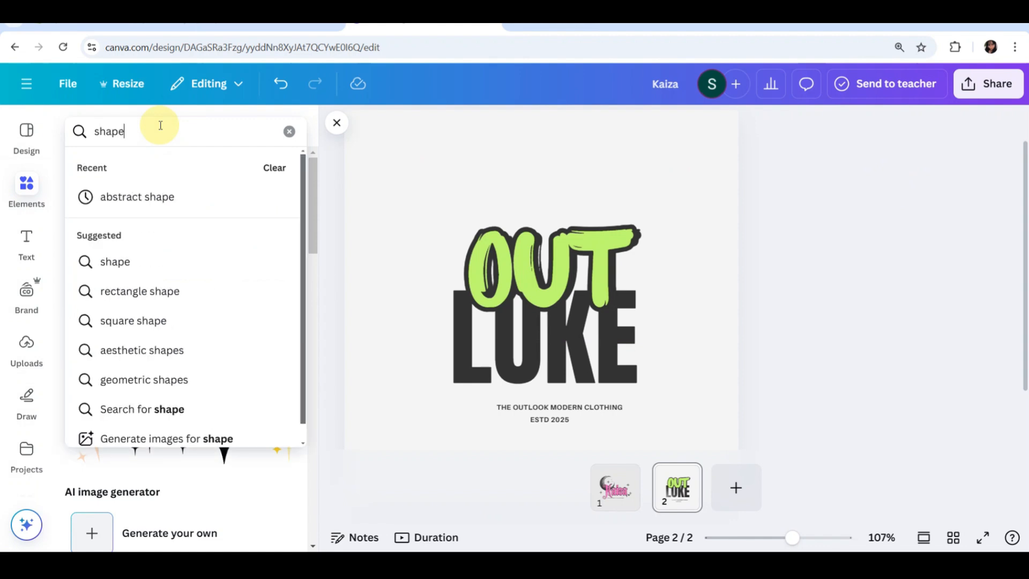
type("s")
key("Return")
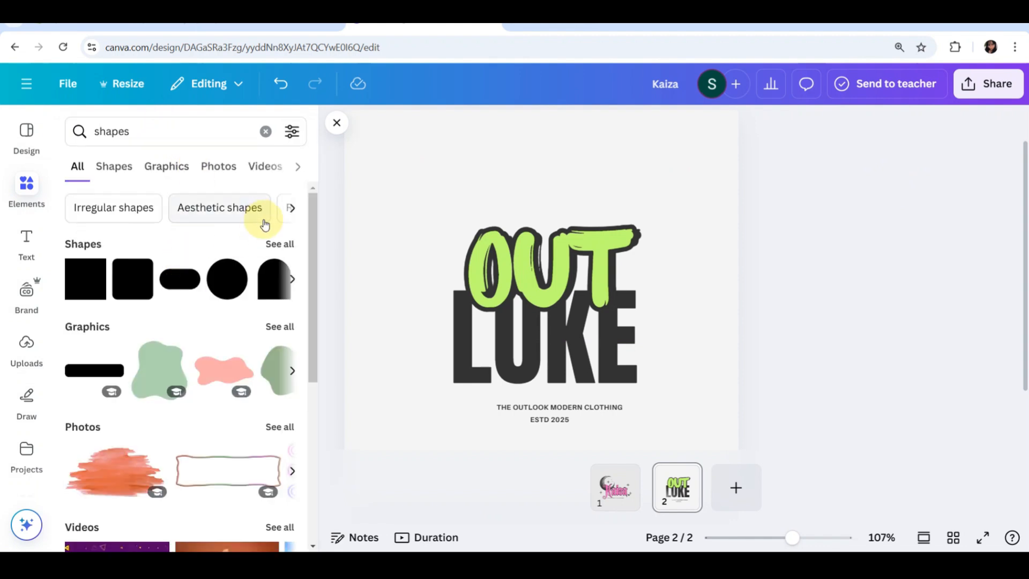
left_click(169, 376)
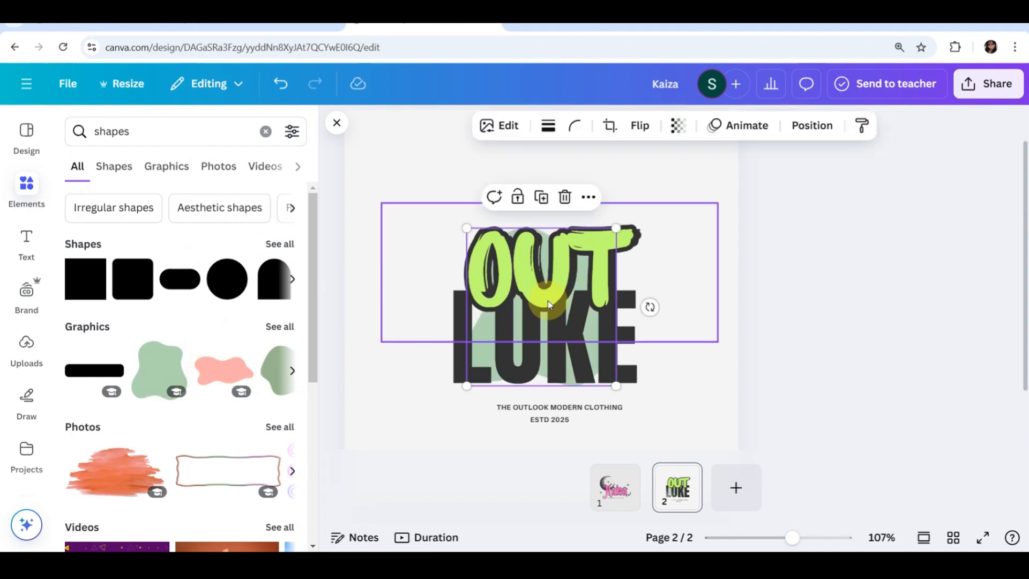
Enlarge the green blob and position it as a backdrop behind the OUT LUKE wordmark, tagline and ESTD 2025 line
left_click_drag(484, 329, 390, 250)
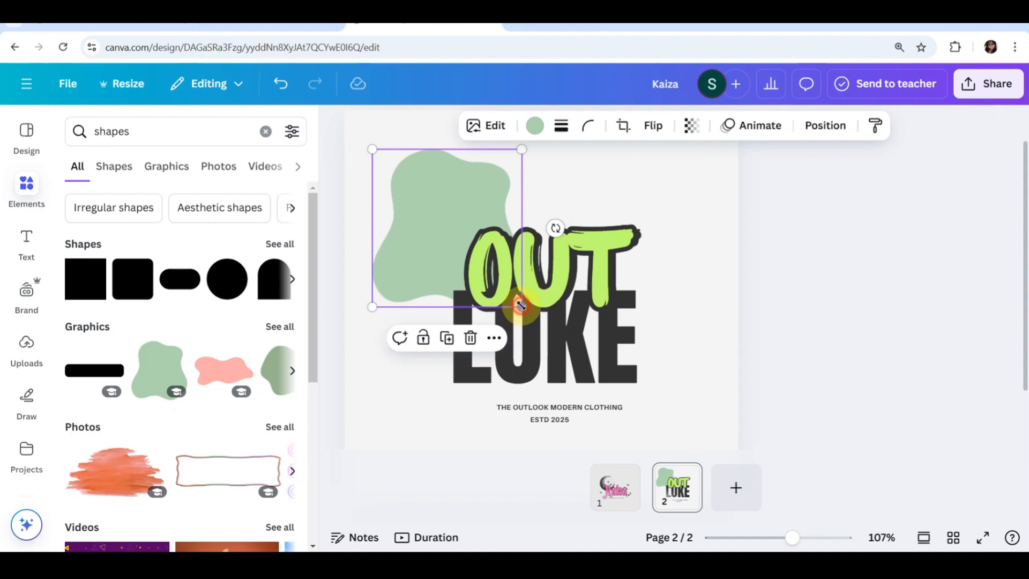
left_click_drag(520, 306, 689, 414)
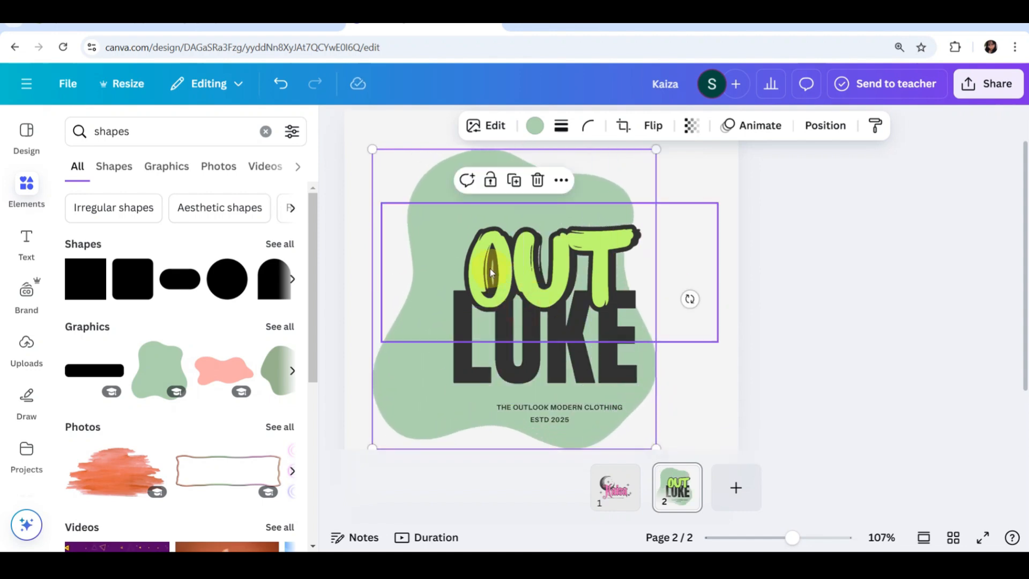
mouse_move(443, 179)
left_mouse_down()
mouse_move(468, 181)
mouse_move(453, 176)
left_mouse_up()
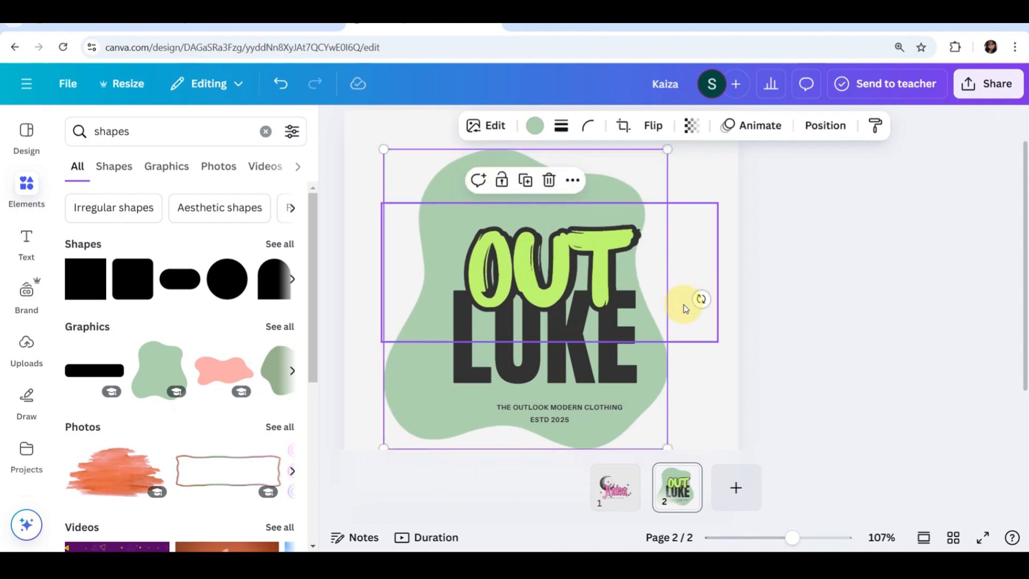
Shrink the green blob slightly, tilt it a few degrees clockwise and centre it behind the logo text
left_click_drag(701, 299, 668, 257)
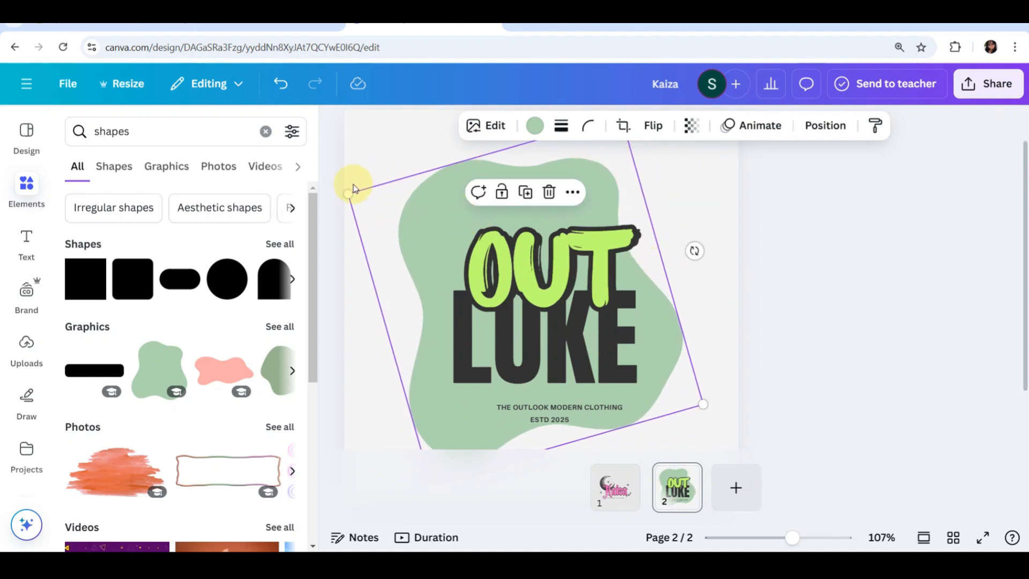
left_click_drag(350, 192, 373, 200)
mouse_move(479, 179)
left_mouse_down()
mouse_move(476, 165)
mouse_move(488, 174)
left_mouse_up()
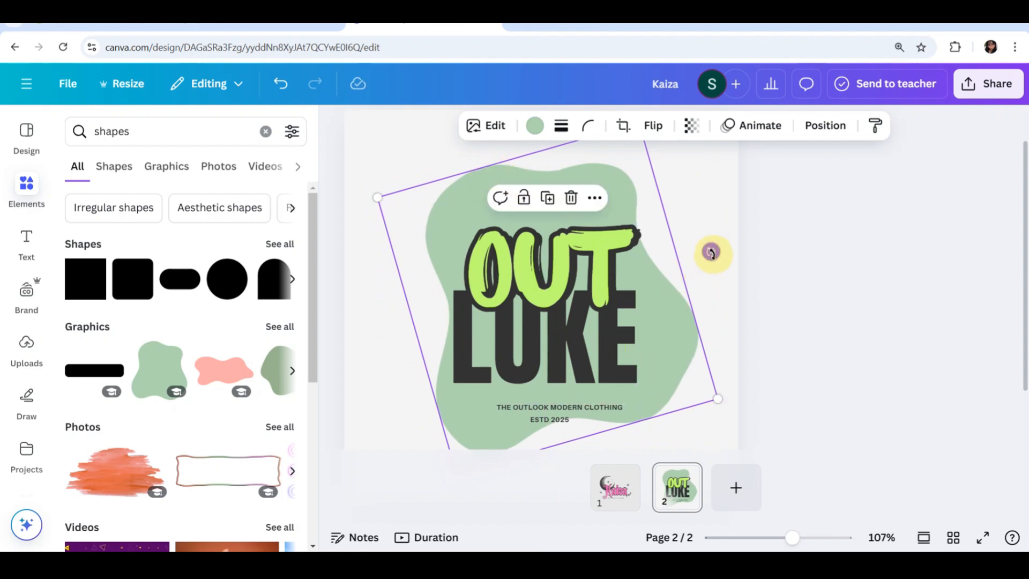
left_click_drag(711, 251, 725, 316)
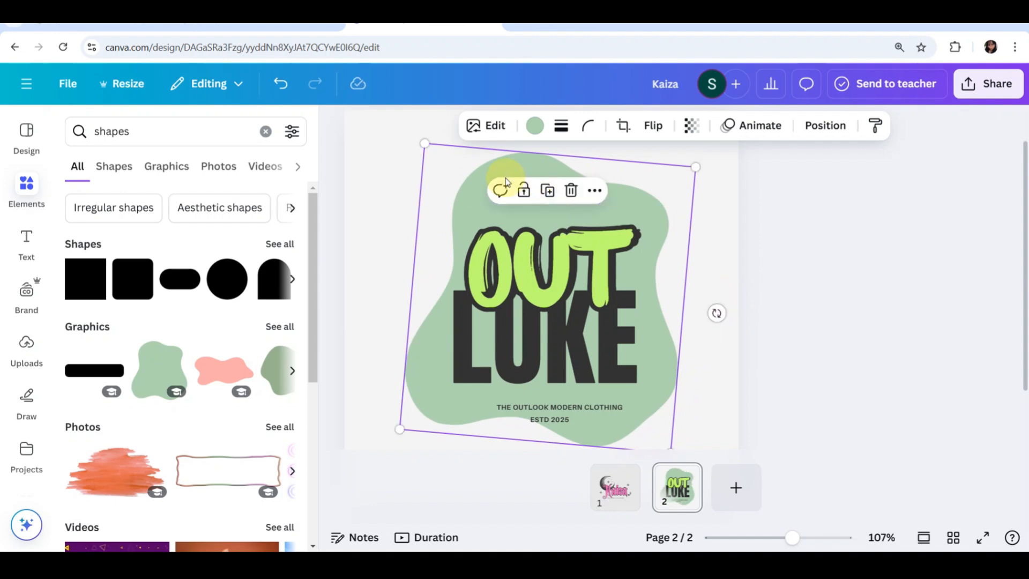
left_click_drag(489, 170, 491, 178)
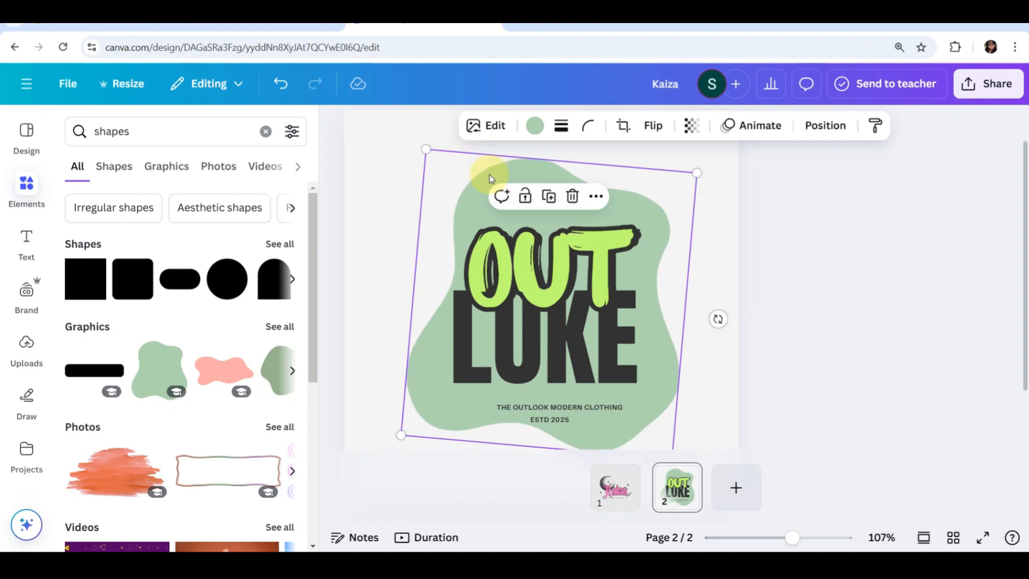
left_click(845, 261)
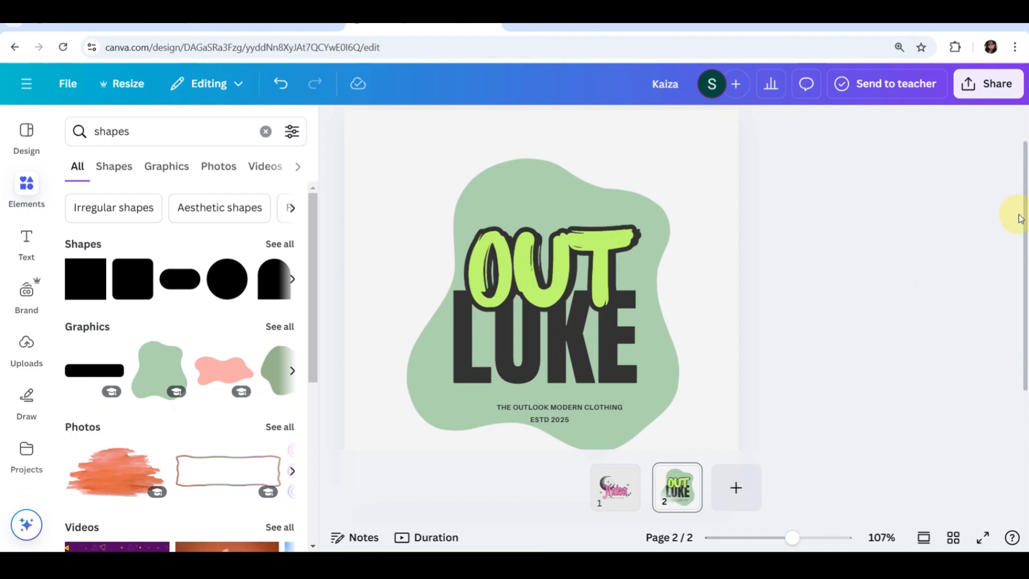
Download only page 2 of the design as a PNG
left_click(999, 84)
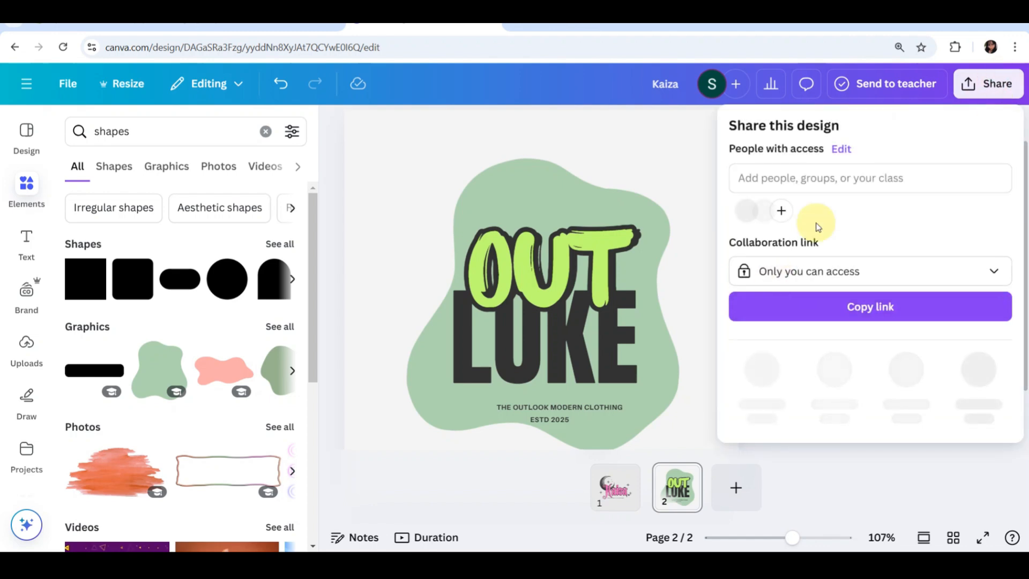
left_click(767, 371)
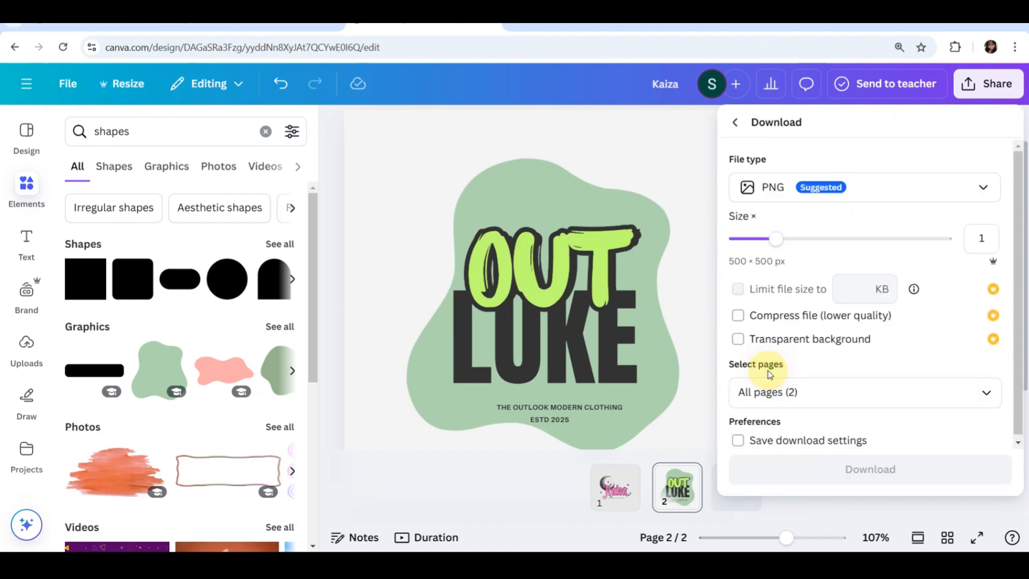
left_click(779, 402)
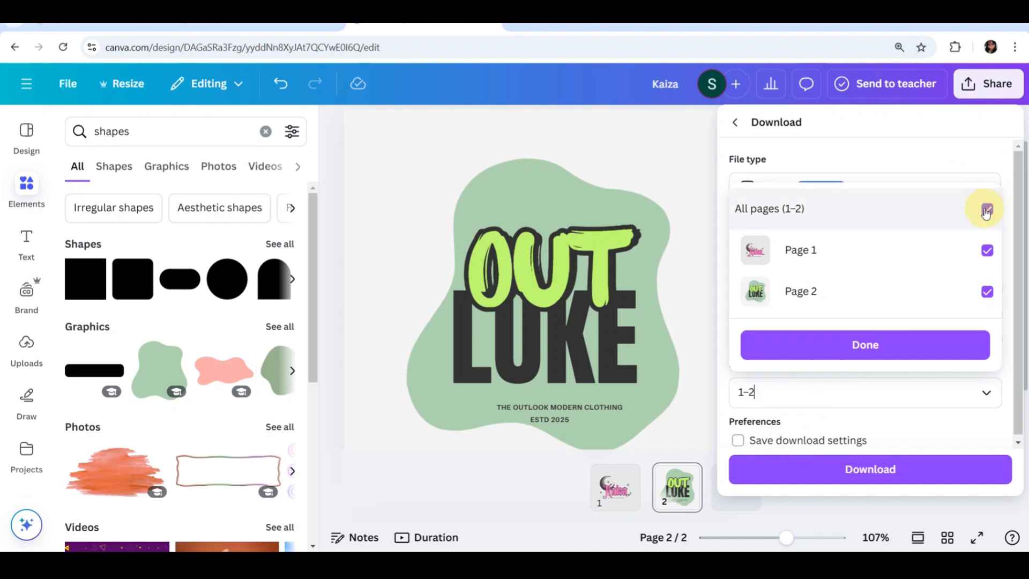
left_click(986, 210)
left_click(987, 292)
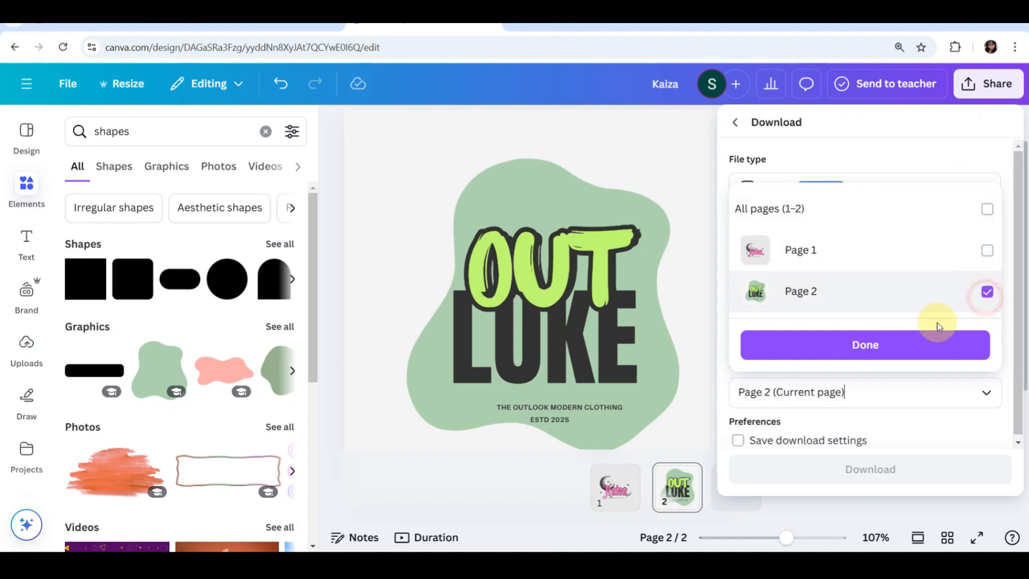
left_click(901, 345)
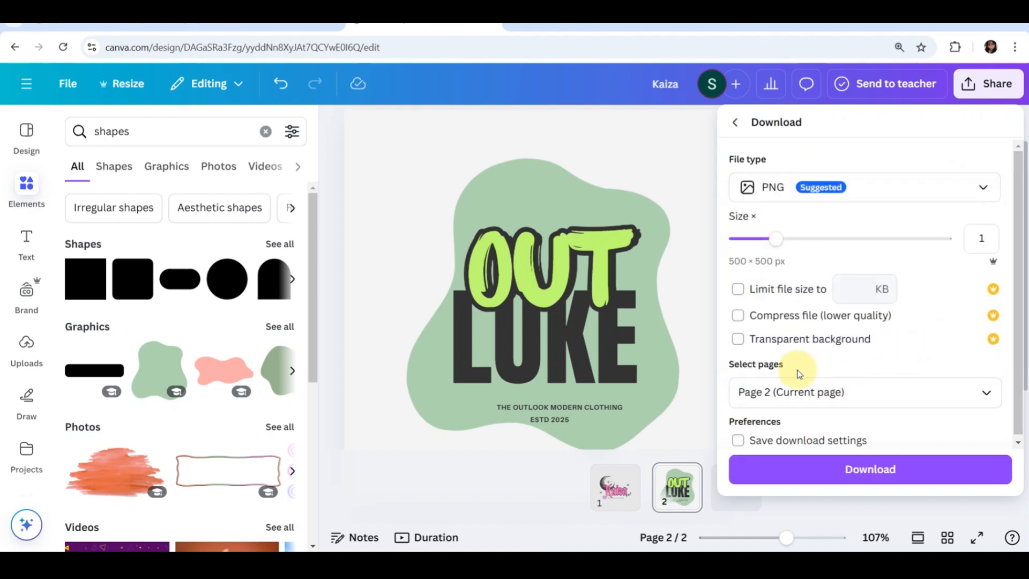
left_click(822, 475)
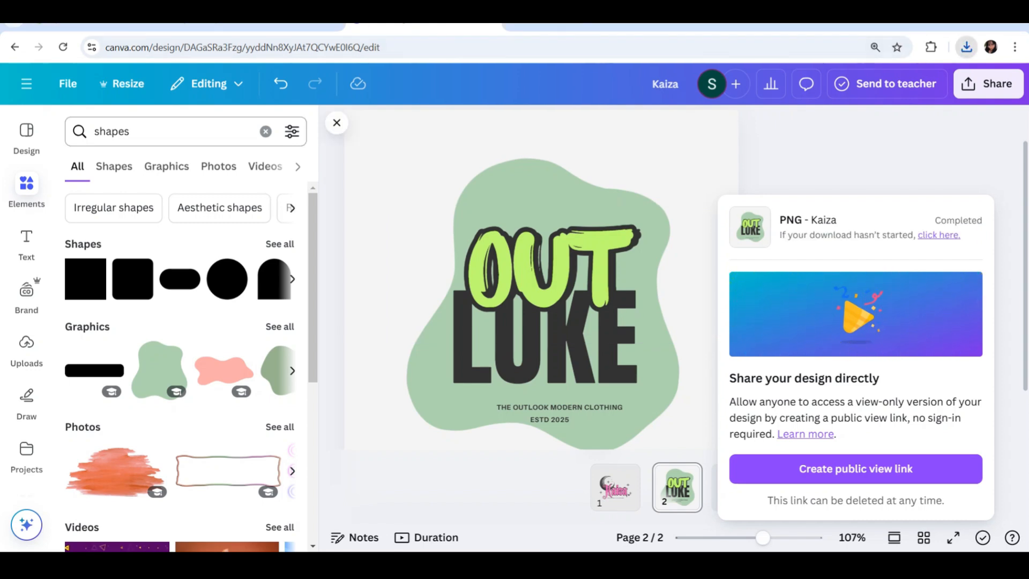
Switch to the online store's Themes page in the Shopify admin and open the current Dawn theme for customization
left_click(104, 25)
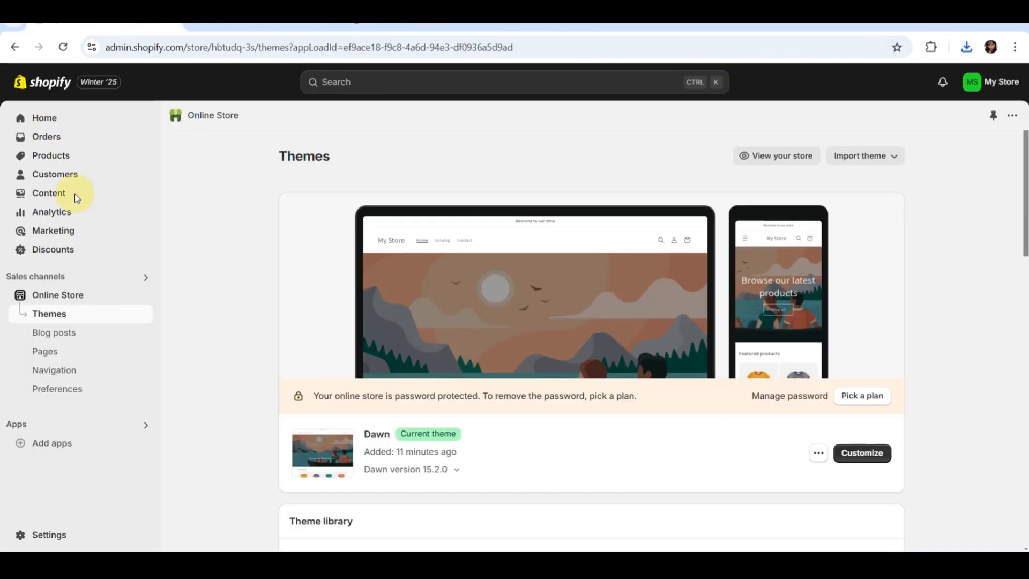
scroll(71, 289, "up", 5)
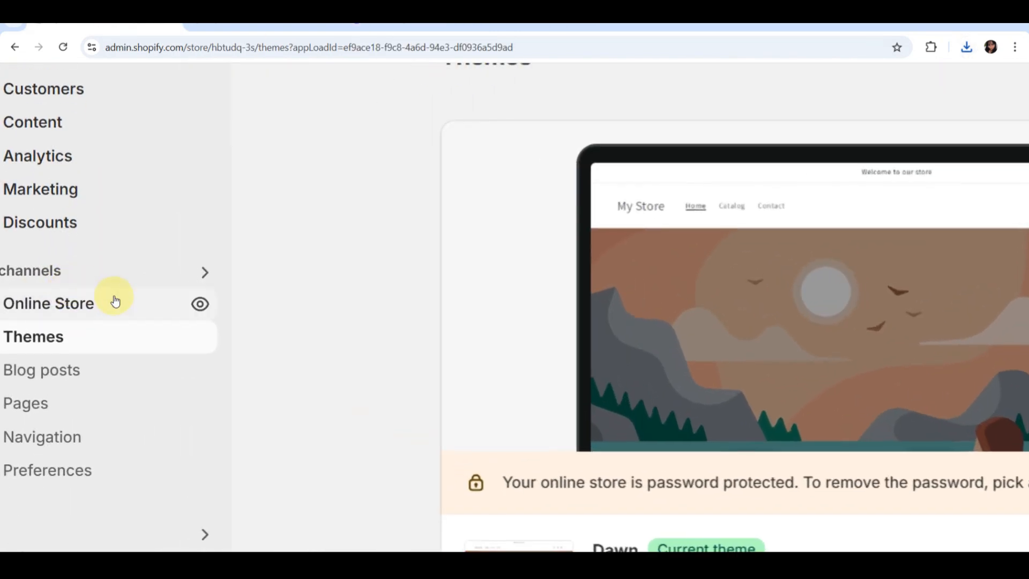
scroll(83, 307, "left", 2)
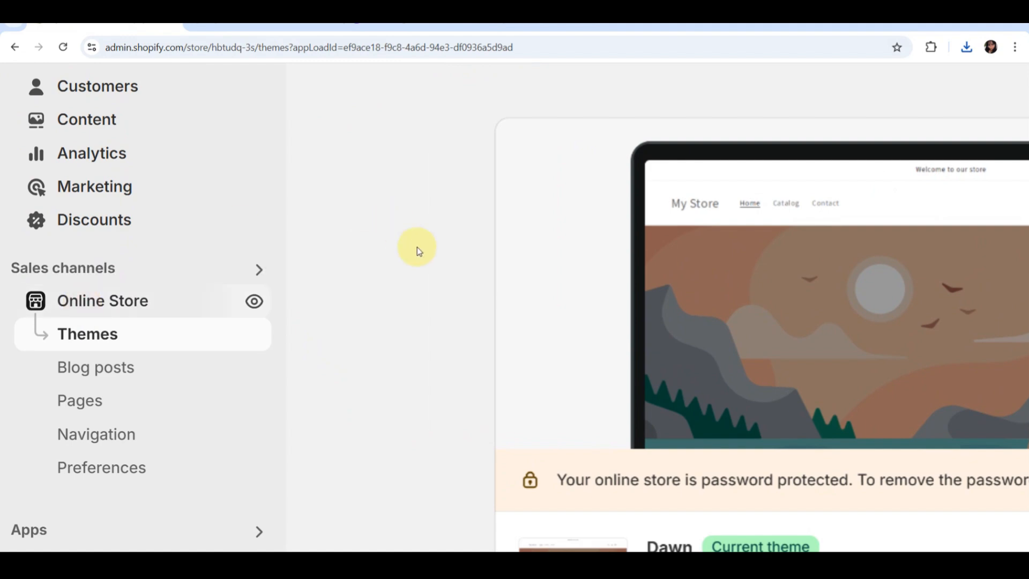
scroll(418, 248, "down", 5)
scroll(295, 341, "down", 4)
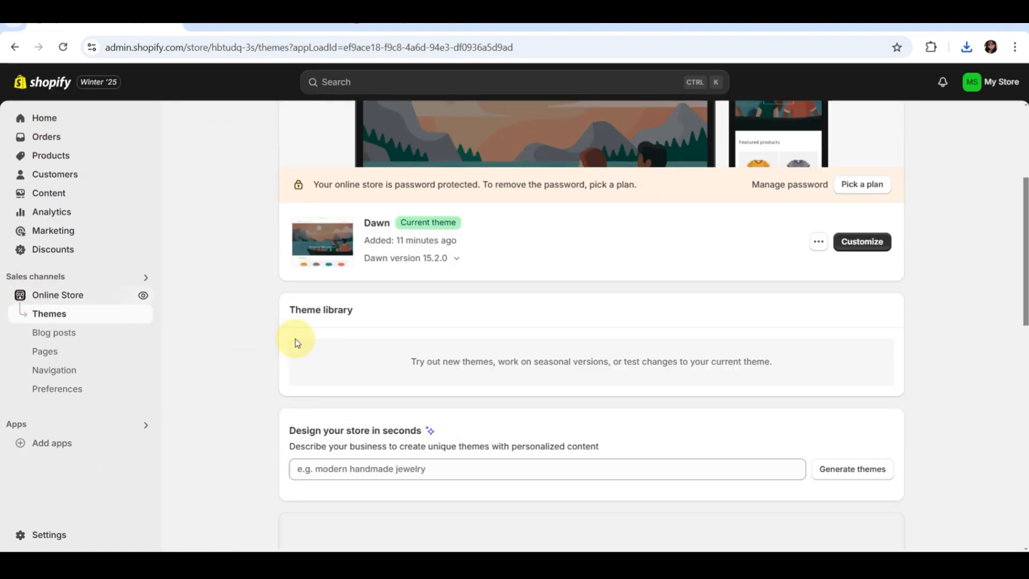
scroll(378, 191, "up", 3)
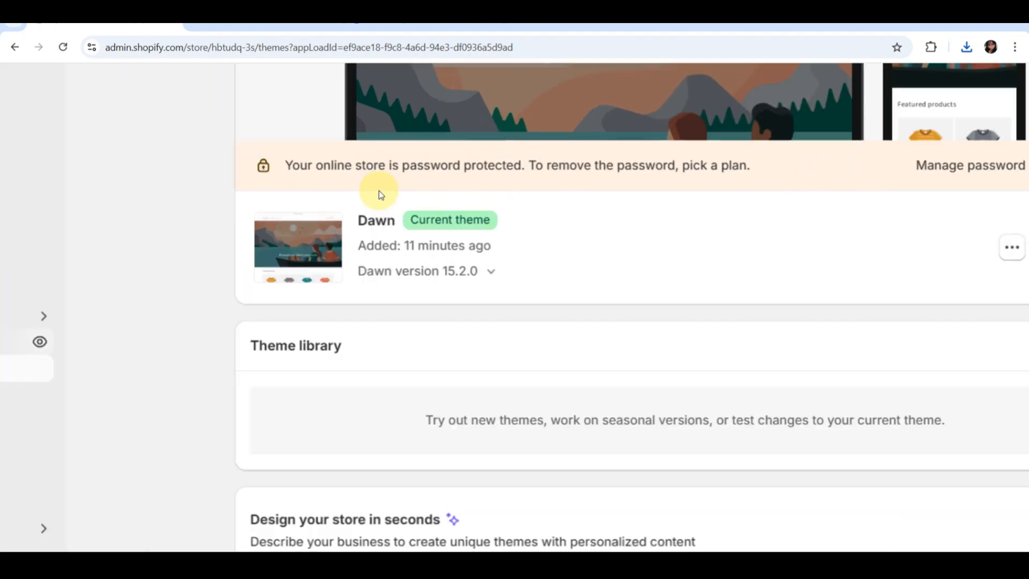
scroll(380, 194, "up", 1)
scroll(460, 260, "right", 4)
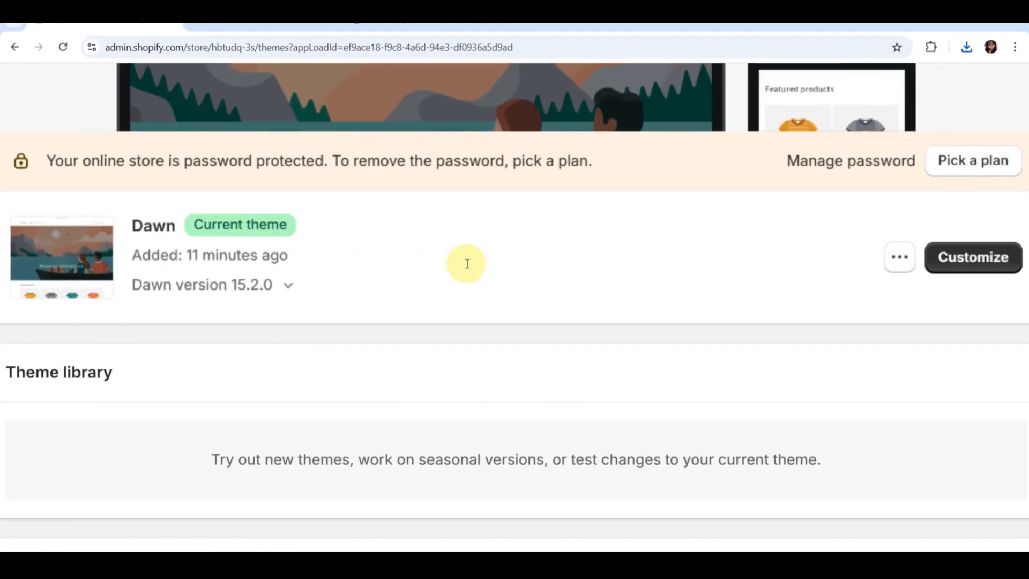
scroll(467, 264, "right", 3)
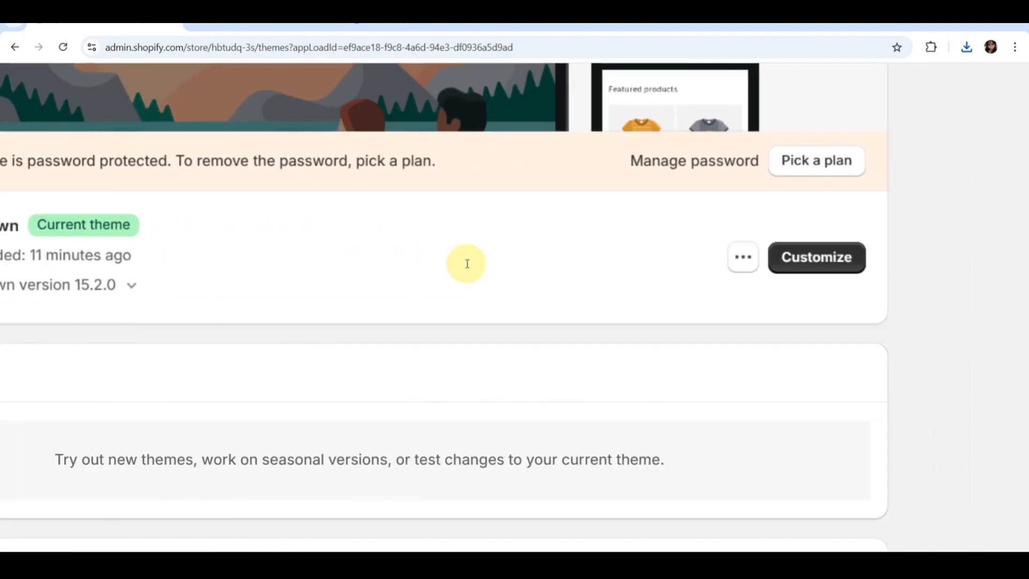
left_click(838, 259)
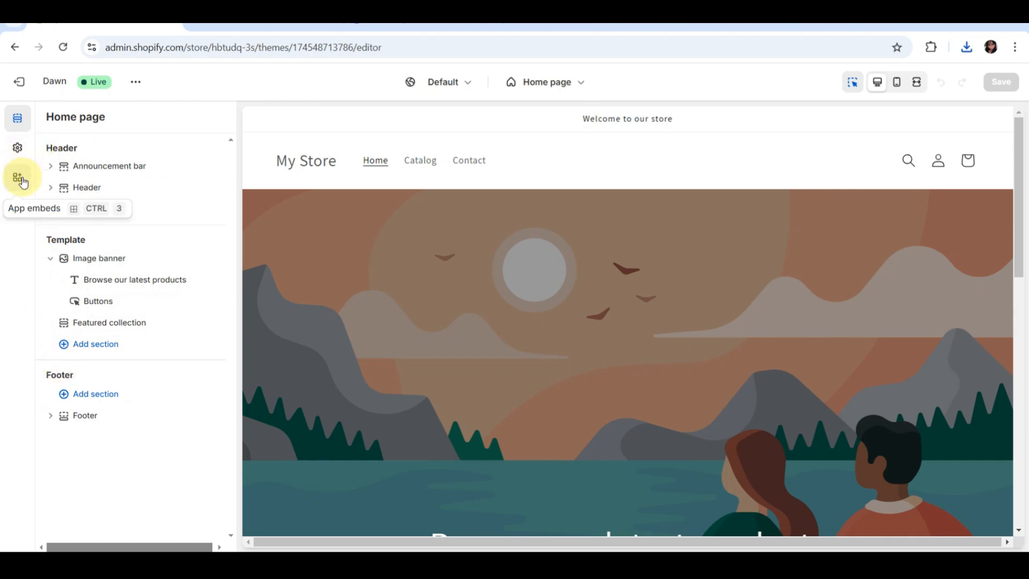
Upload the downloaded Kaiza PNG in the theme's logo settings and apply it as the store logo
left_click(19, 147)
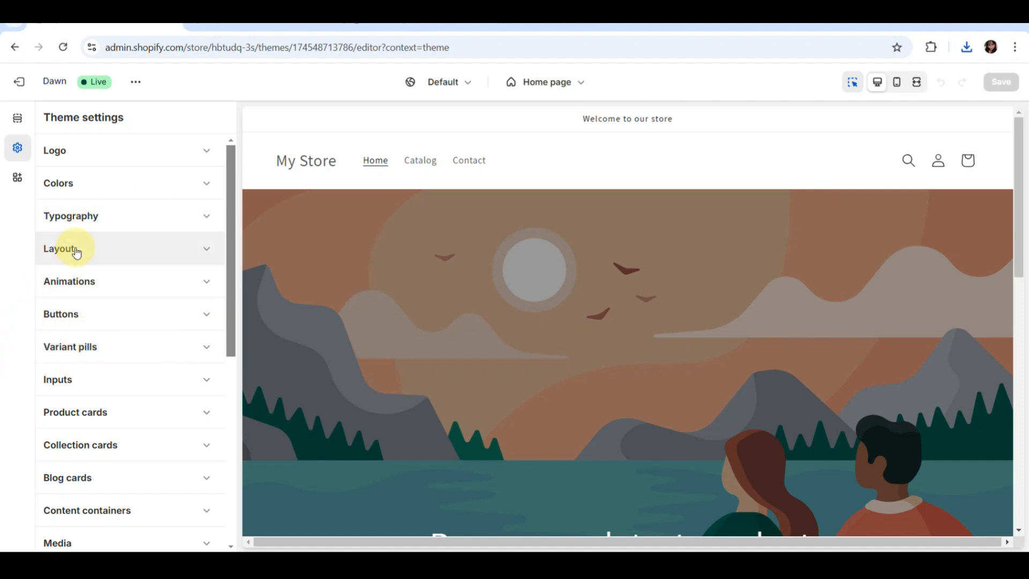
left_click(200, 142)
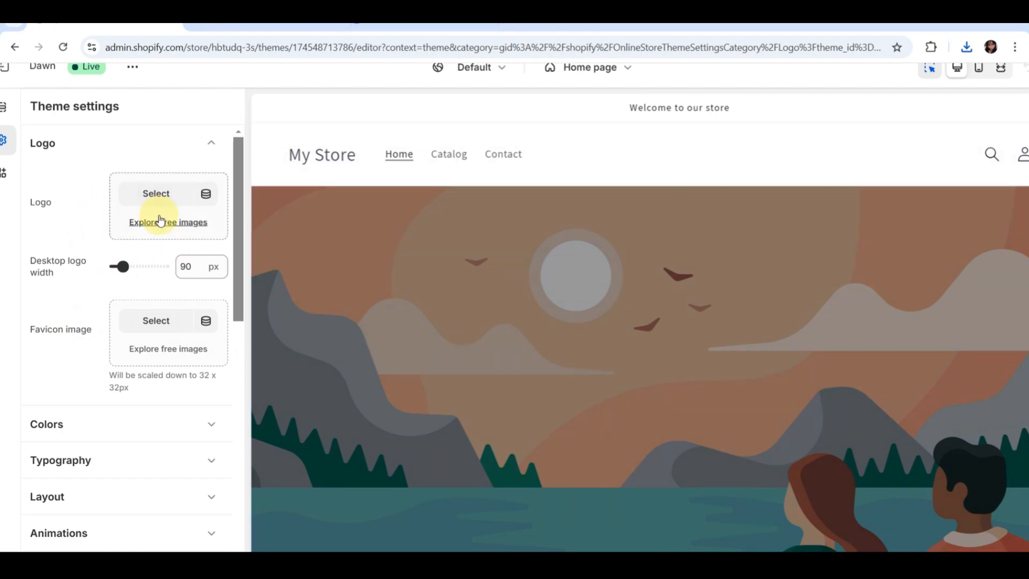
left_click(172, 198)
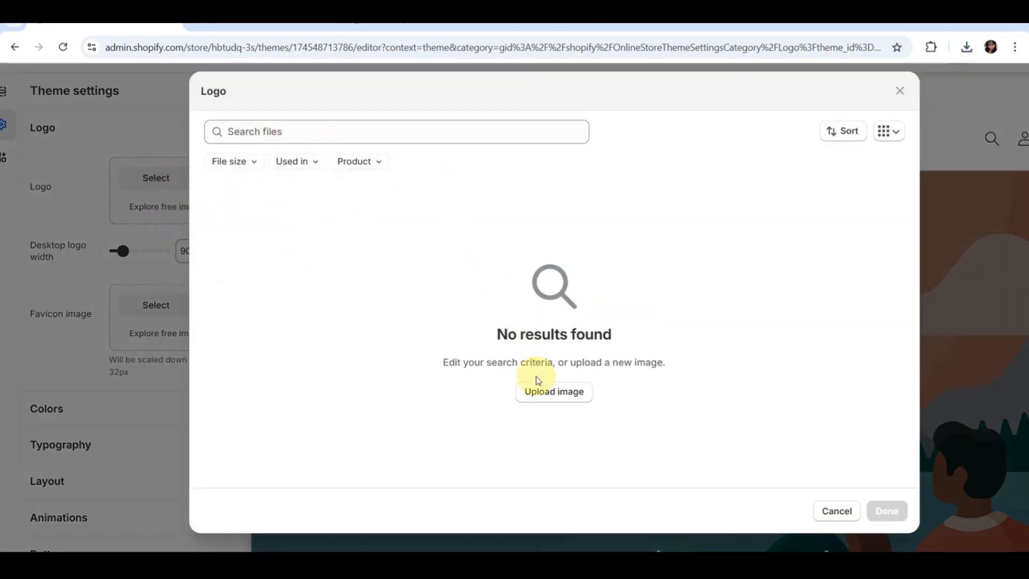
left_click(541, 394)
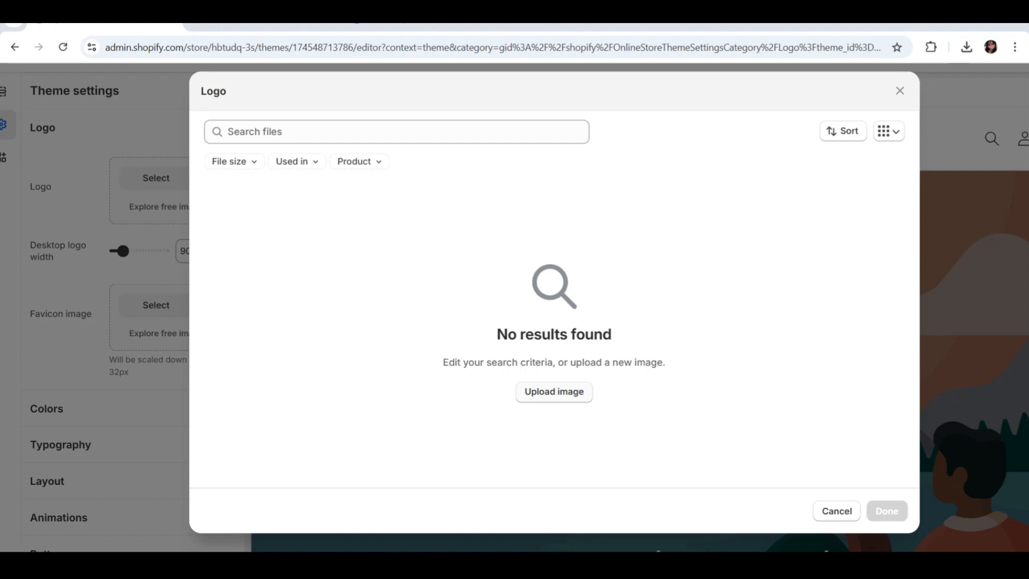
double_click(240, 111)
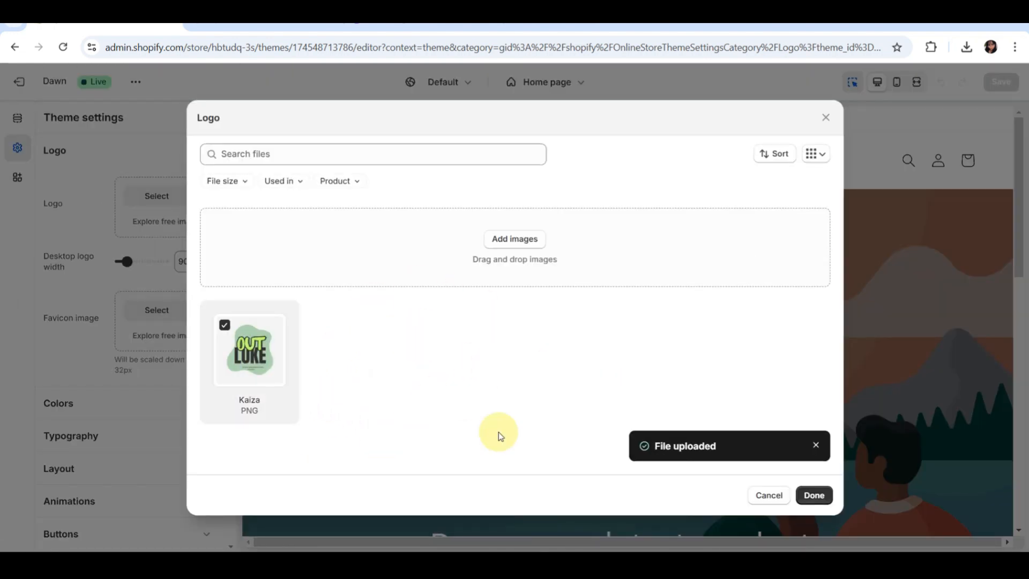
left_click(815, 446)
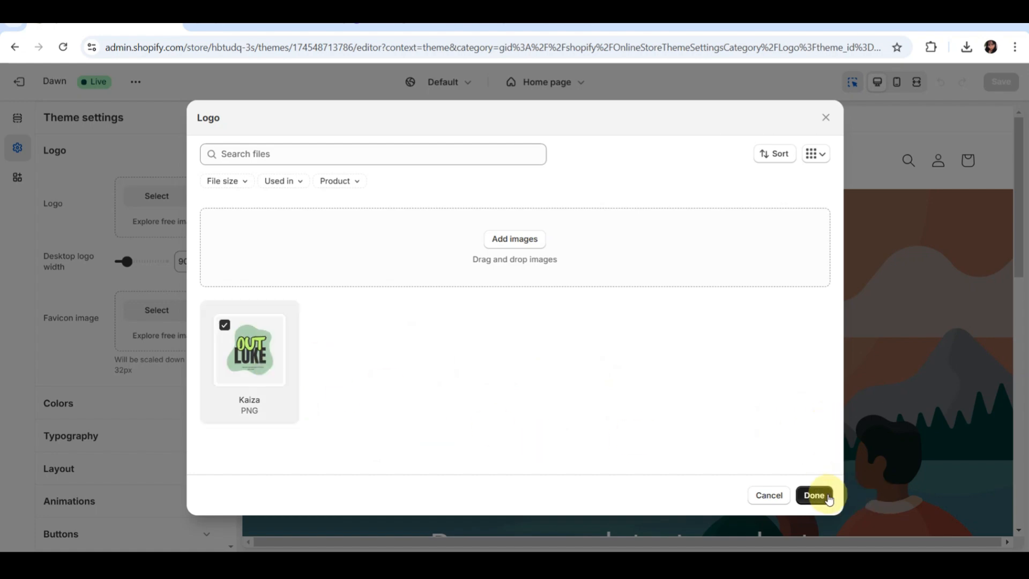
left_click(820, 494)
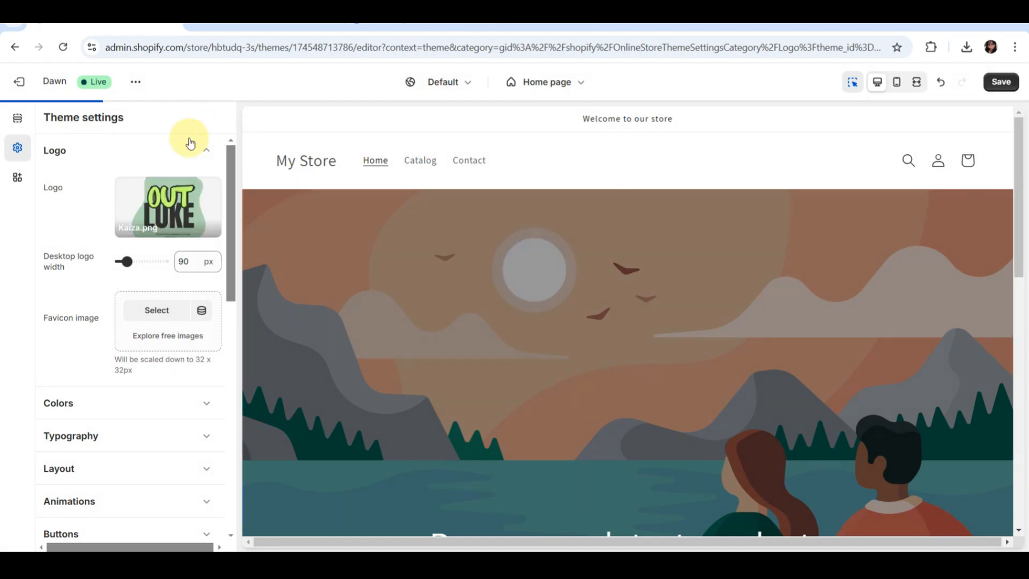
Check the home page preview, save the theme with the new logo and exit the theme editor
scroll(483, 224, "down", 4)
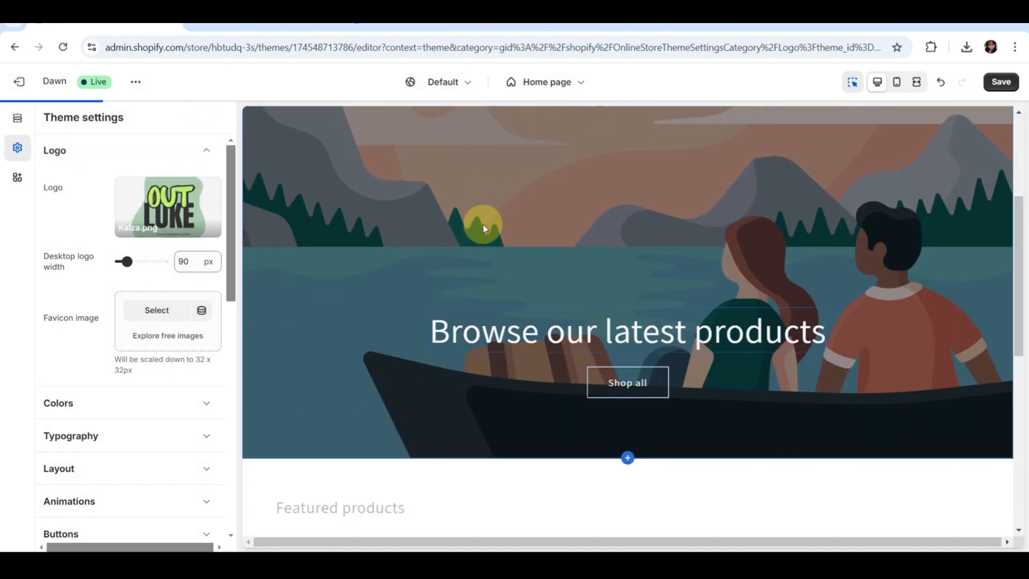
scroll(477, 289, "up", 1)
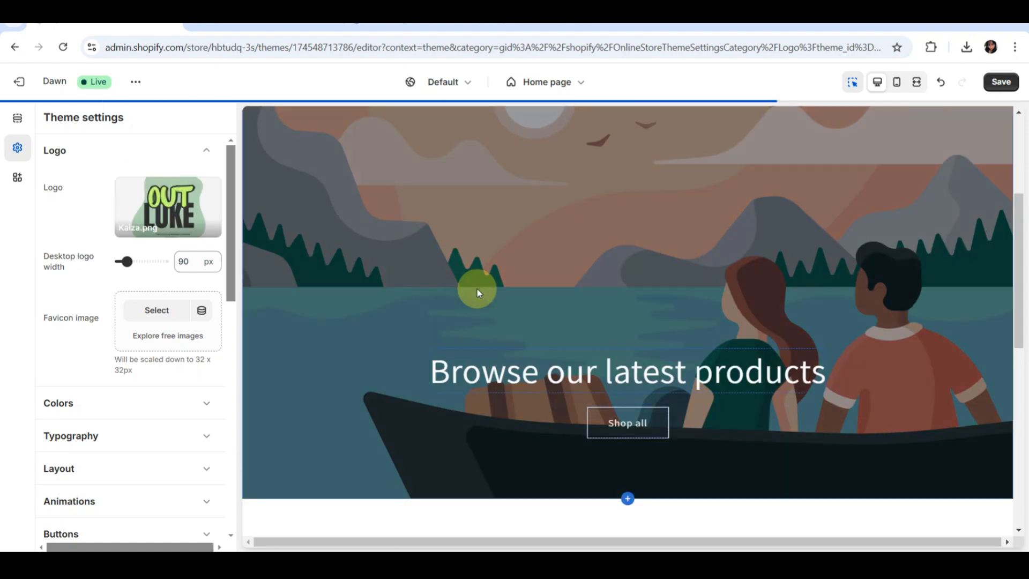
scroll(462, 341, "down", 8)
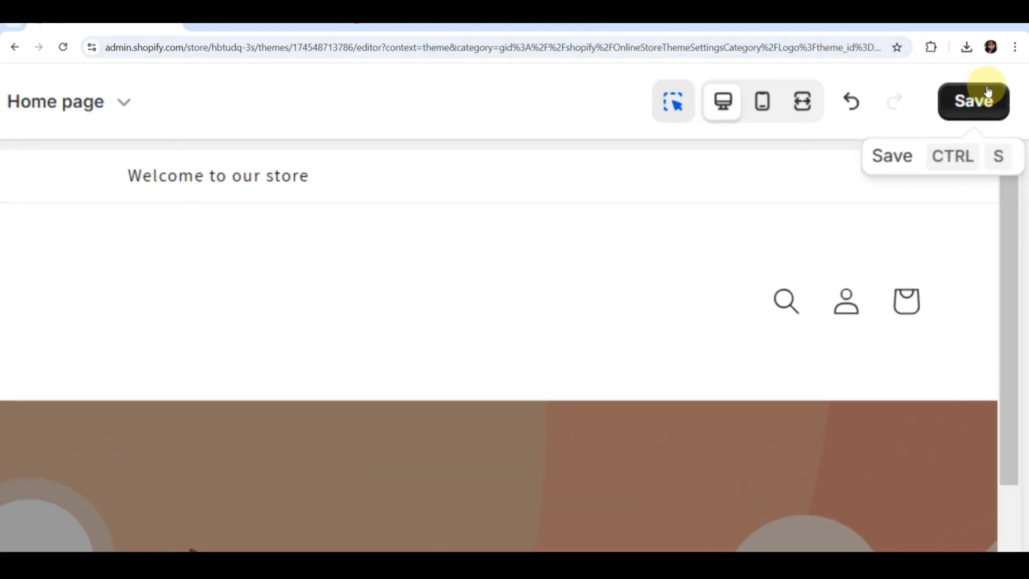
left_click(963, 113)
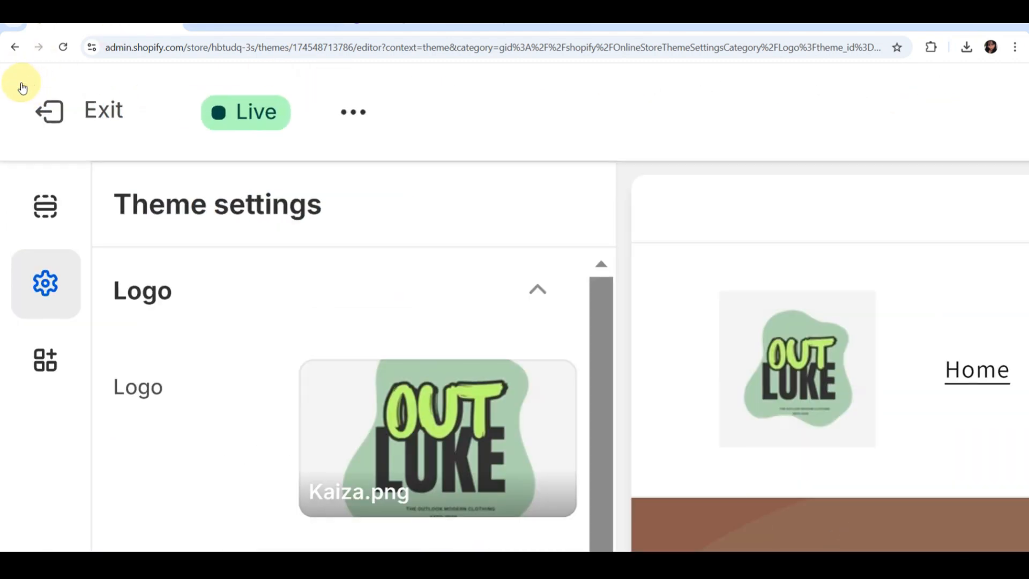
left_click(57, 122)
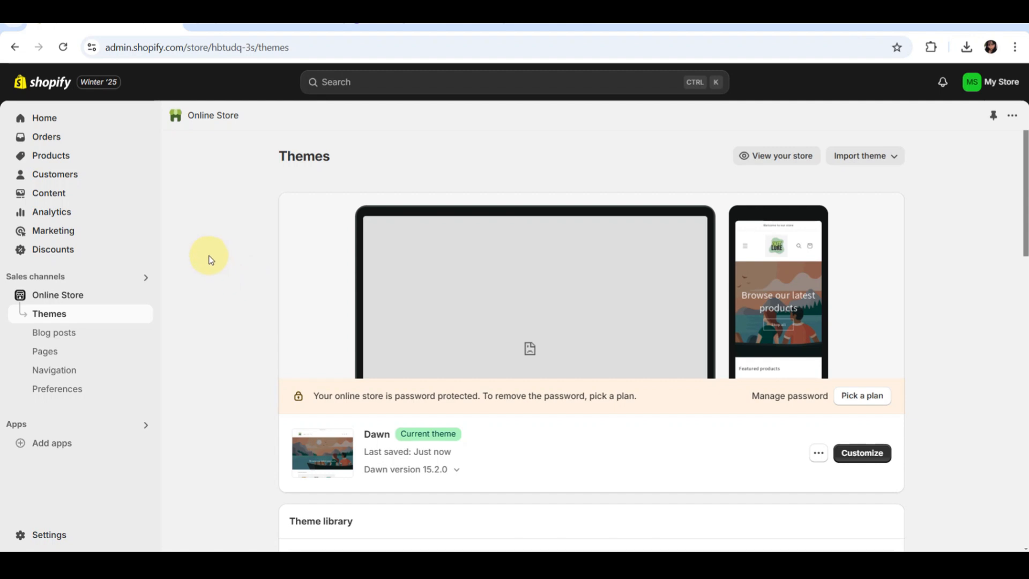
View the live online store and inspect the new logo in the home page header
left_click(73, 299)
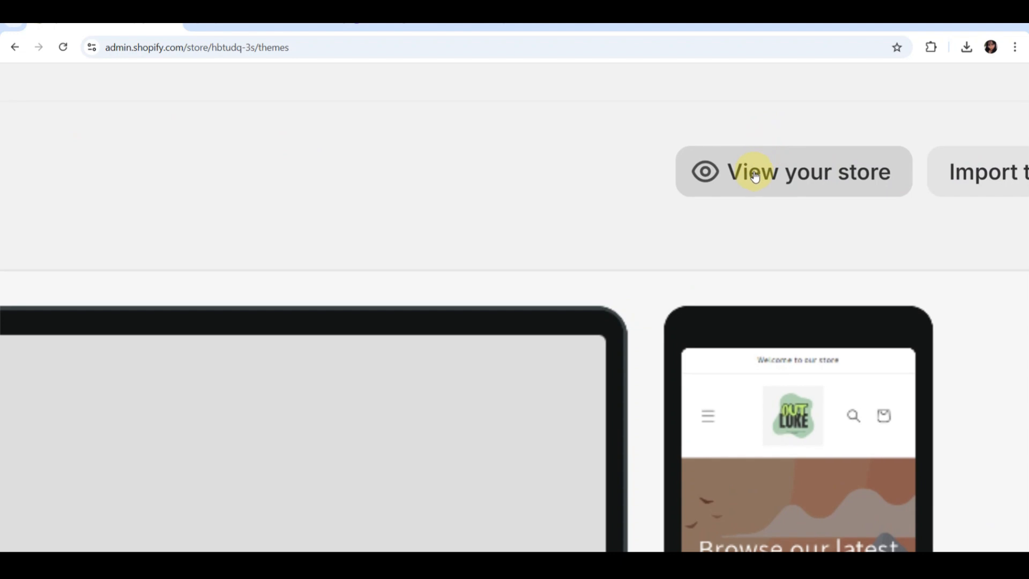
left_click(755, 172)
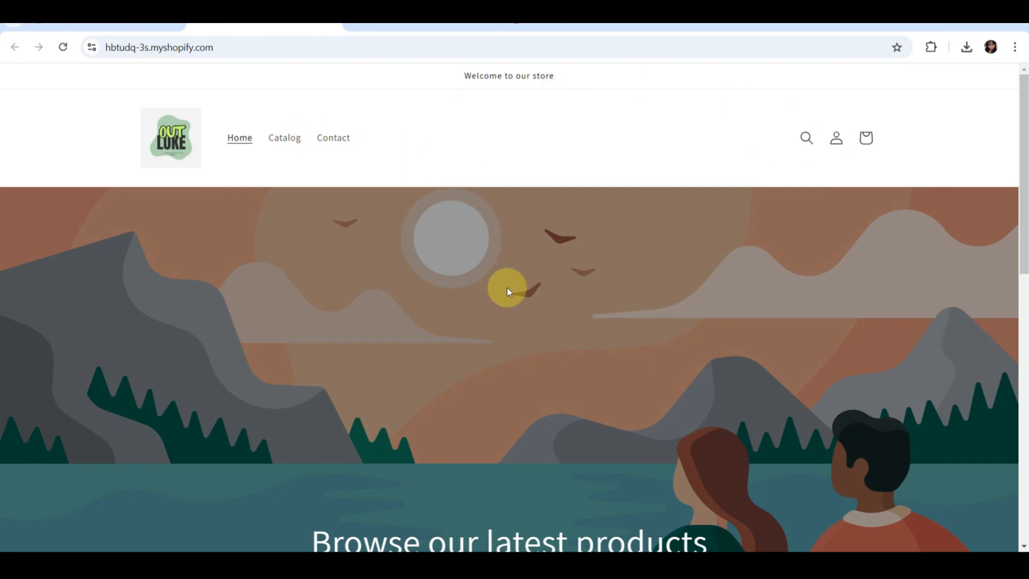
scroll(507, 288, "down", 6)
scroll(507, 289, "down", 2)
scroll(507, 289, "up", 10)
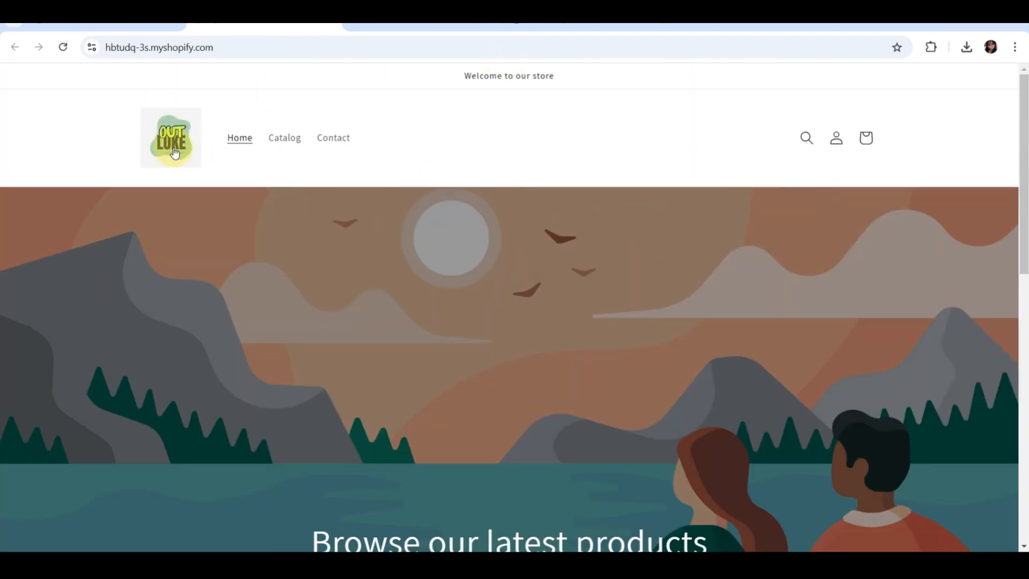
scroll(175, 153, "up", 5)
scroll(175, 154, "up", 1)
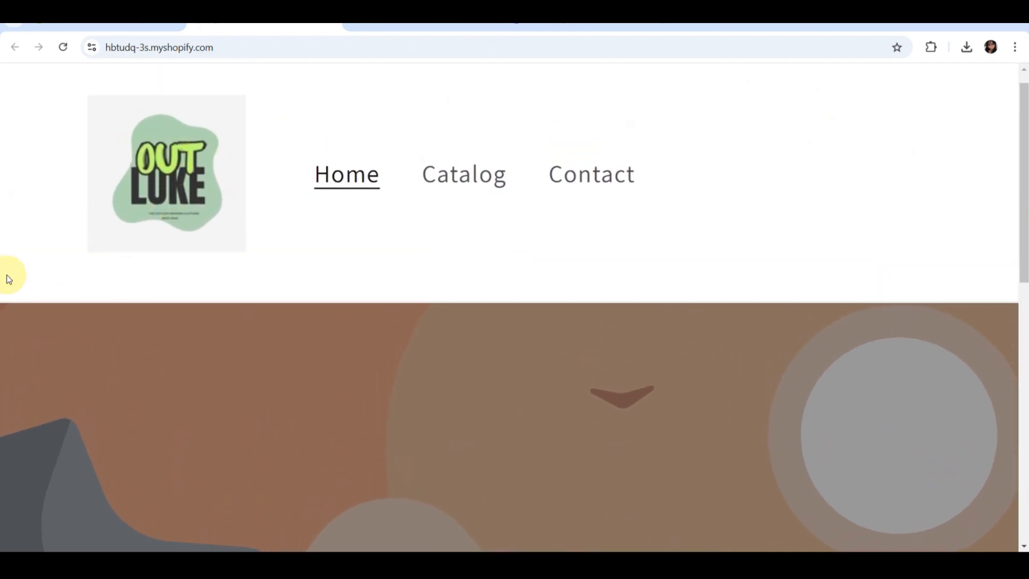